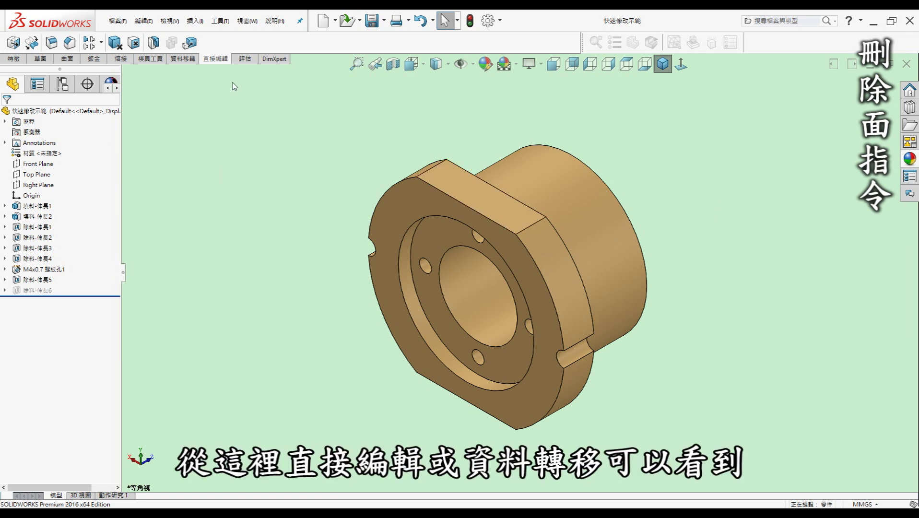
# - Browse the Features and Surfaces command categories in the Customize dialog
pyautogui.click(220, 20)
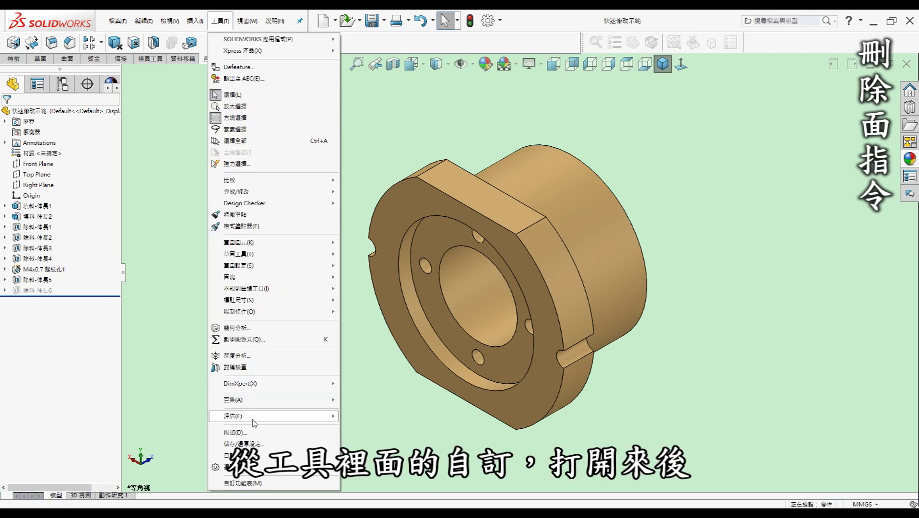
pyautogui.click(235, 455)
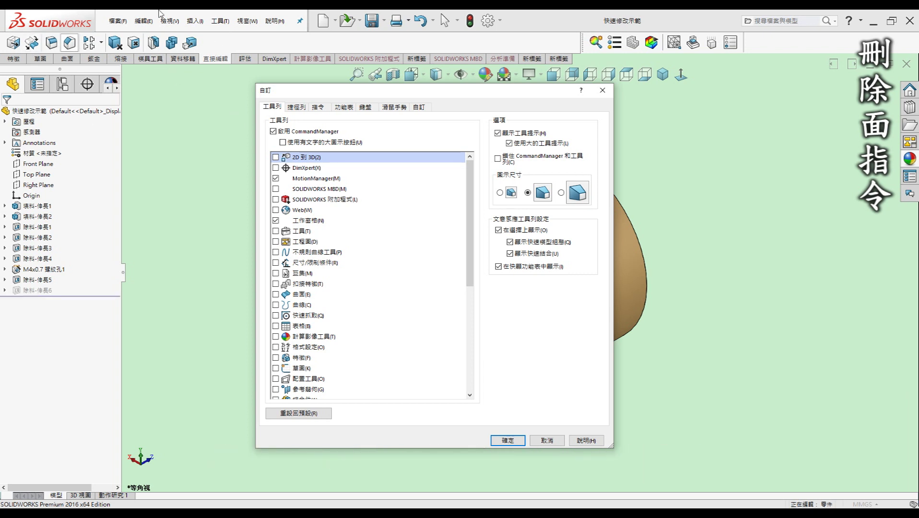
pyautogui.click(316, 107)
pyautogui.click(278, 225)
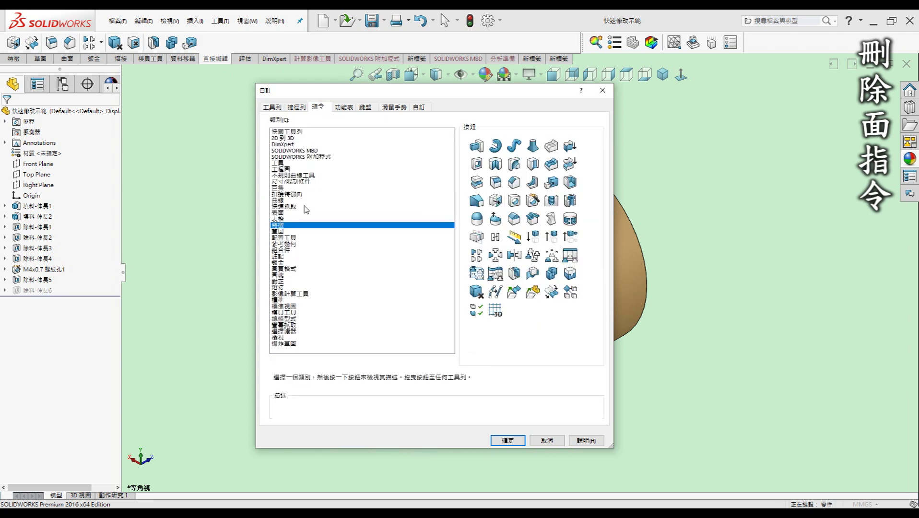
pyautogui.click(277, 214)
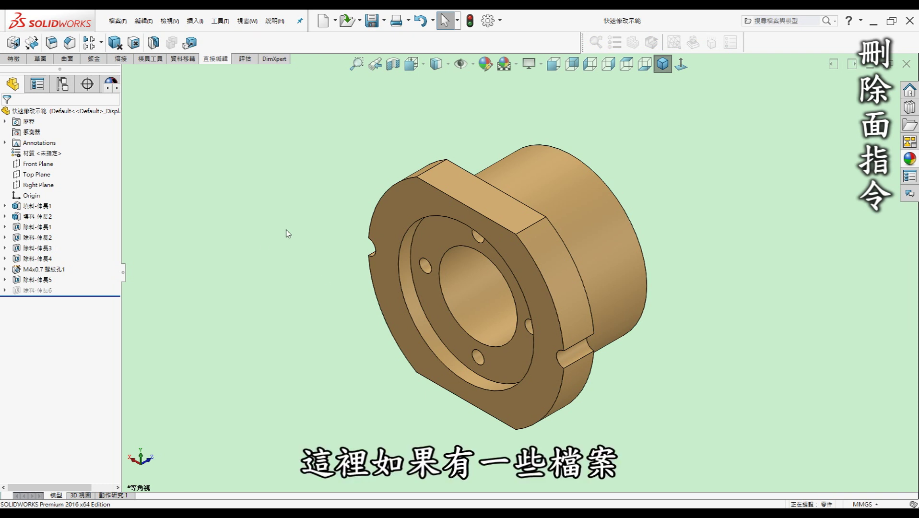
# - Delete and patch the rounded notch's cylindrical face on the flange's right edge
pyautogui.press('Right')
pyautogui.press('Right')
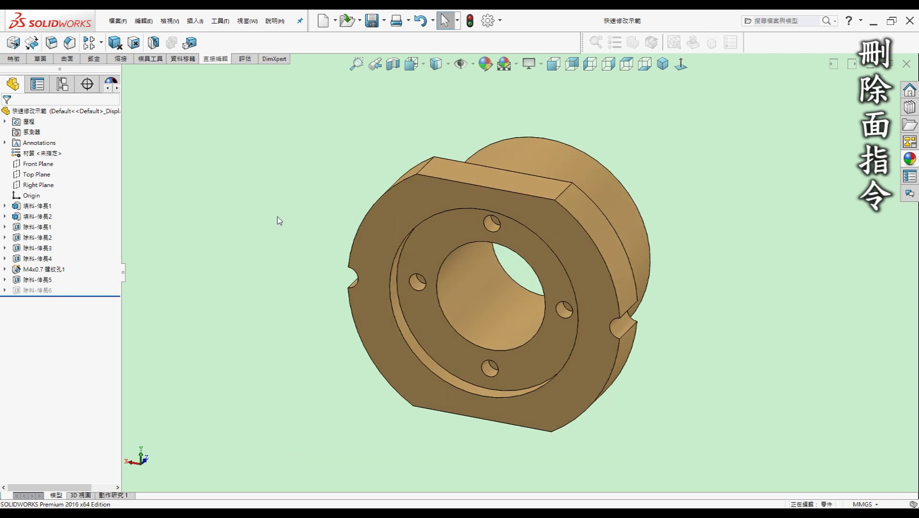
pyautogui.hotkey('shift', 'z')
pyautogui.press('Right')
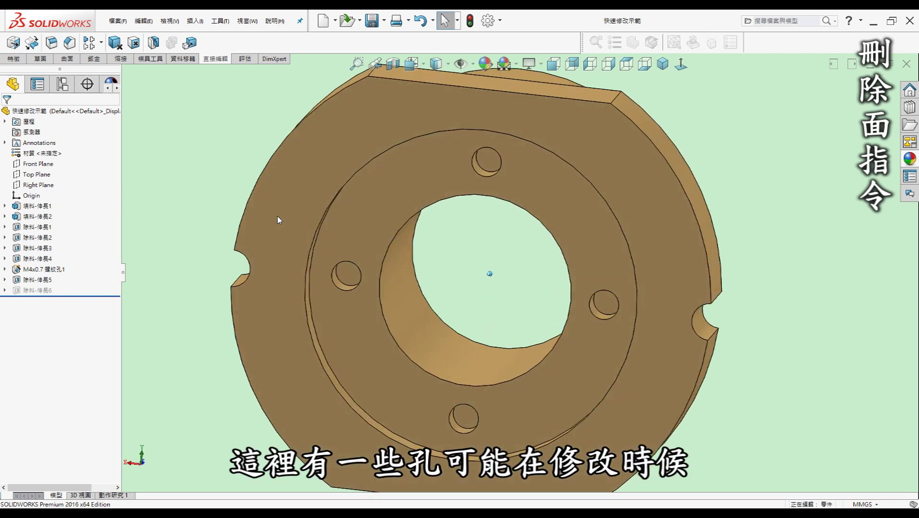
pyautogui.press('Right')
pyautogui.press('Right')
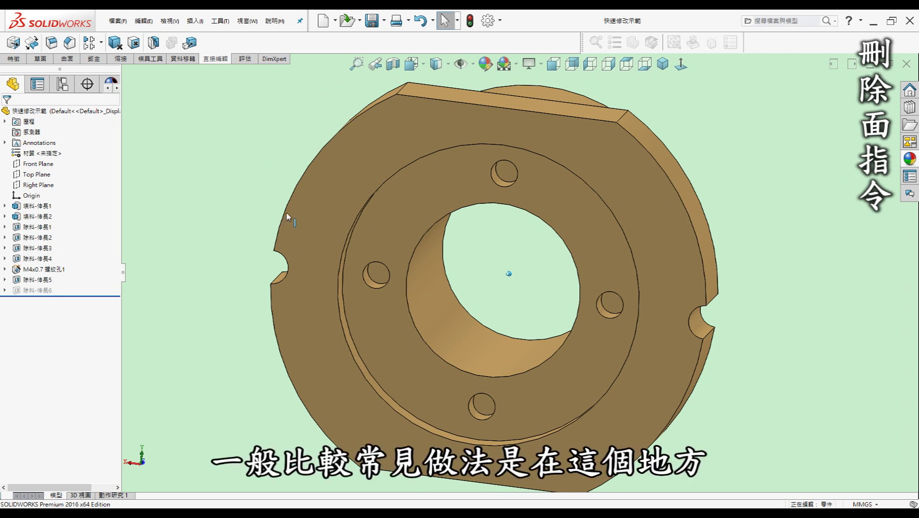
pyautogui.moveTo(286, 217); pyautogui.dragTo(292, 215, button='middle')
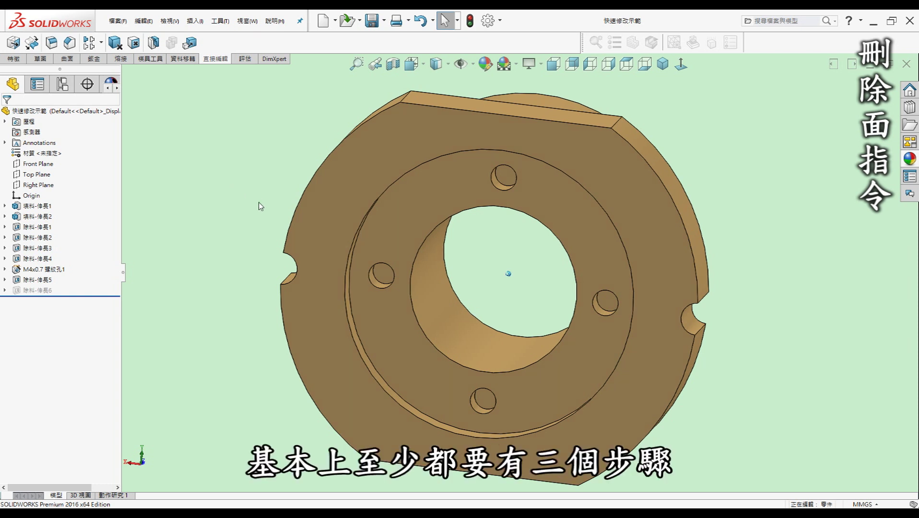
pyautogui.hotkey('ctrl', '7')
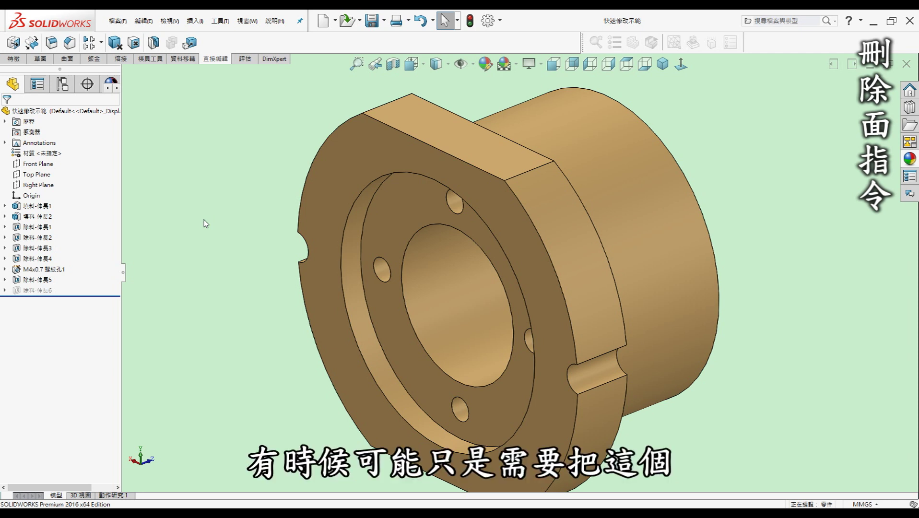
pyautogui.moveTo(208, 222); pyautogui.dragTo(109, 278, button='middle')
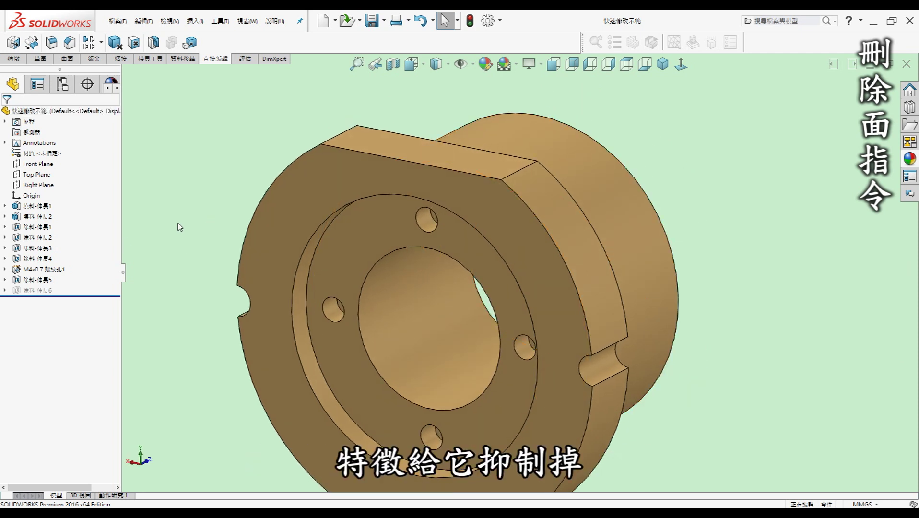
pyautogui.hotkey('ctrl', 'Right')
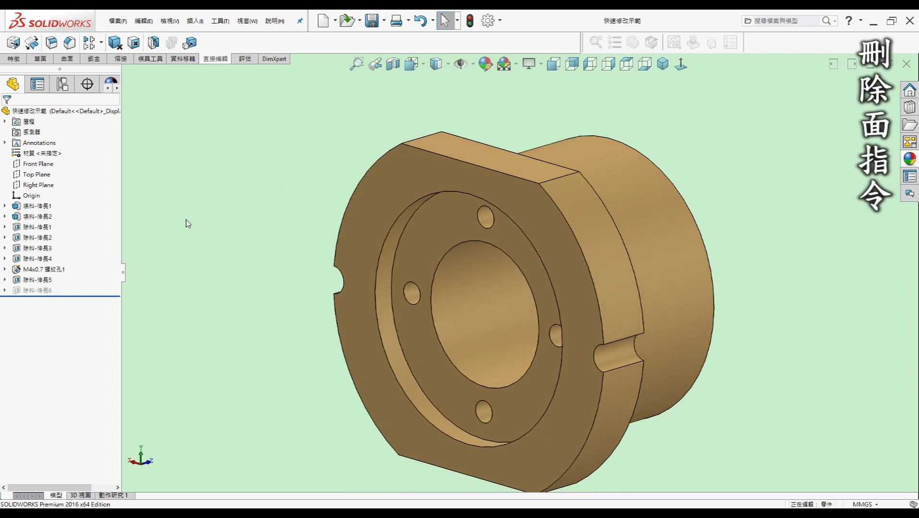
pyautogui.moveTo(187, 224); pyautogui.dragTo(187, 191, button='middle')
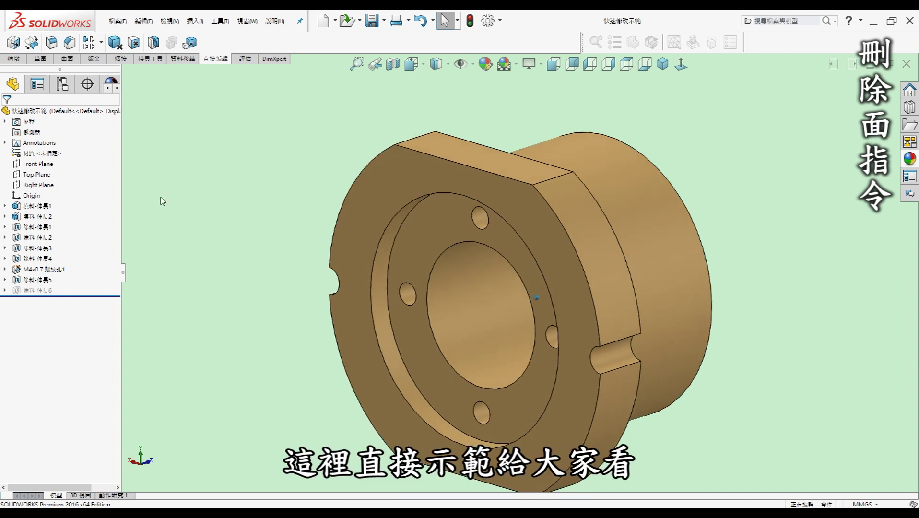
pyautogui.click(136, 46)
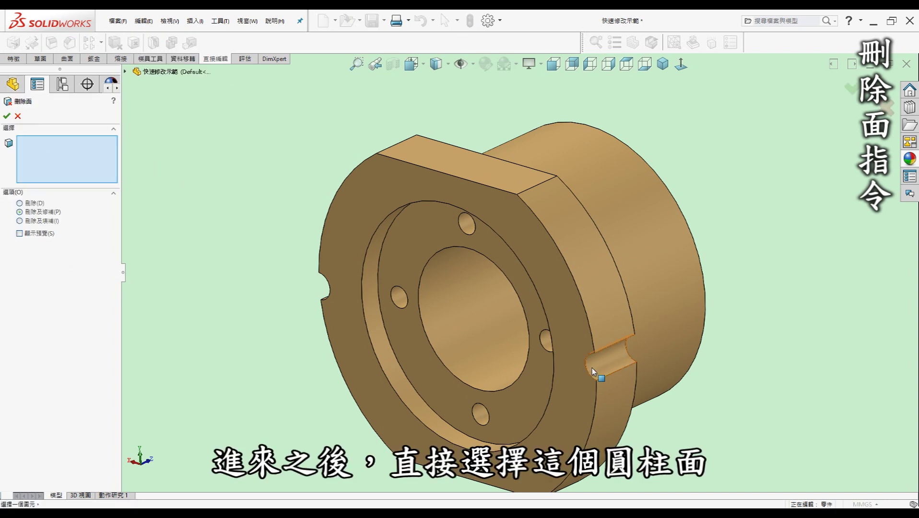
pyautogui.click(615, 355)
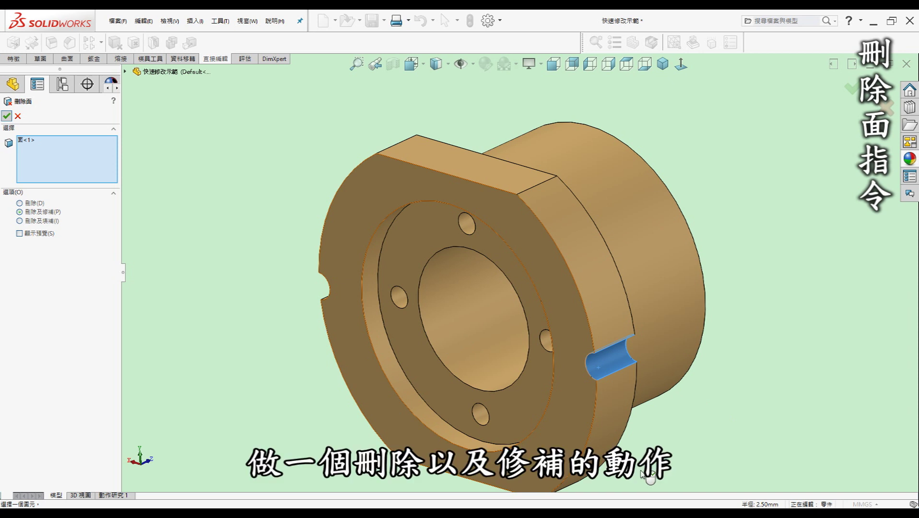
pyautogui.rightClick(576, 414)
pyautogui.moveTo(706, 409)
pyautogui.mouseDown(button='middle')
pyautogui.moveTo(599, 263)
pyautogui.moveTo(625, 321)
pyautogui.mouseUp(button='middle')
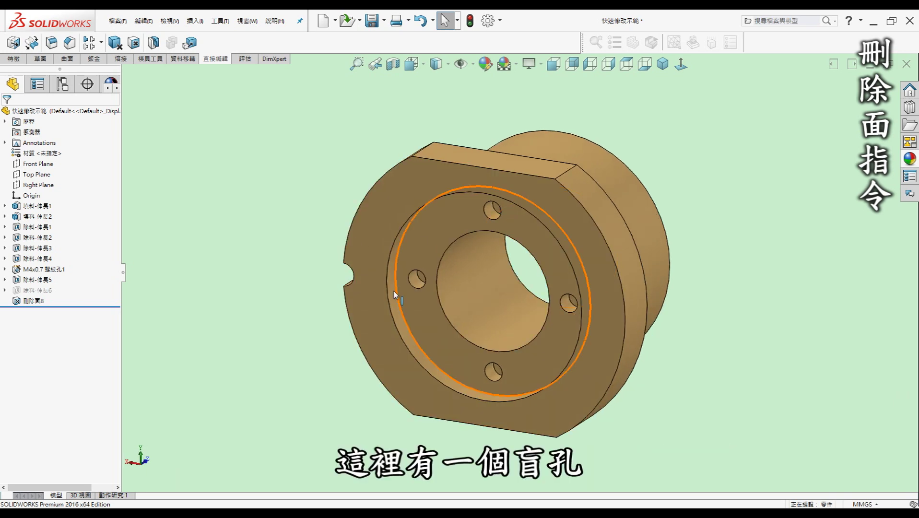
# - Select the left blind hole's cylindrical wall for a new Delete Face
pyautogui.scroll(-3, 403, 279)
pyautogui.moveTo(403, 279); pyautogui.dragTo(453, 297, button='middle')
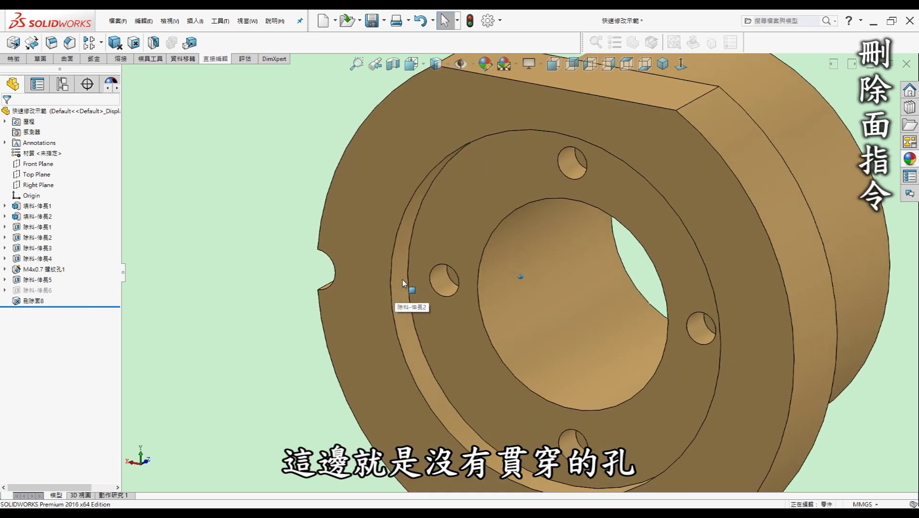
pyautogui.click(135, 43)
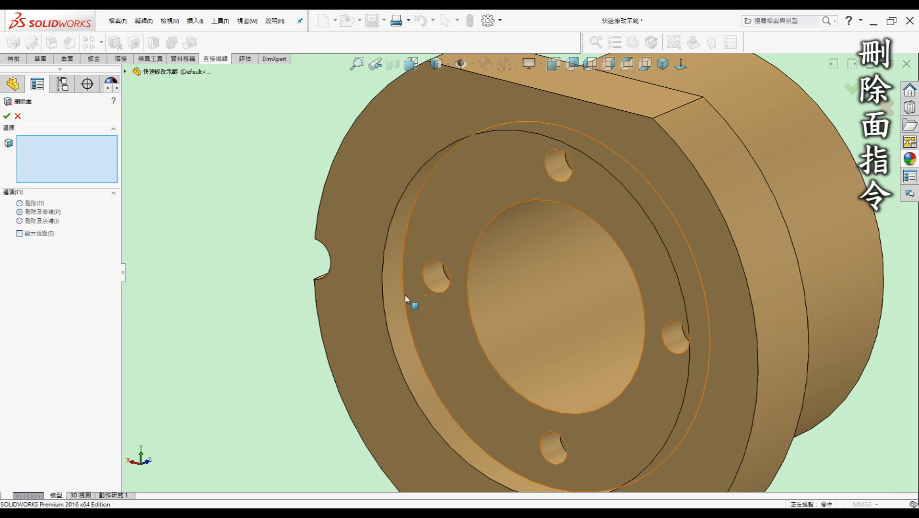
pyautogui.click(432, 280)
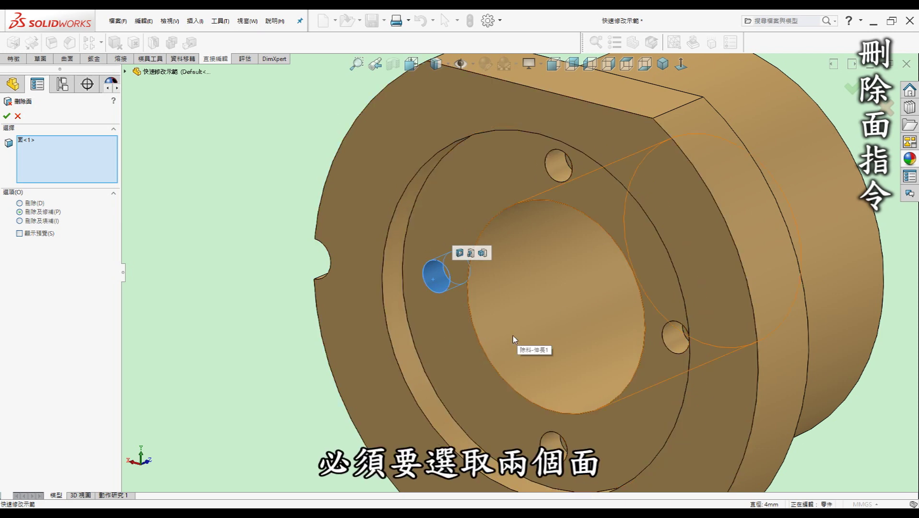
# - Add the blind hole's bottom face to the Delete Face selection
pyautogui.scroll(-2, 461, 263)
pyautogui.scroll(-2, 468, 261)
pyautogui.scroll(-2, 469, 259)
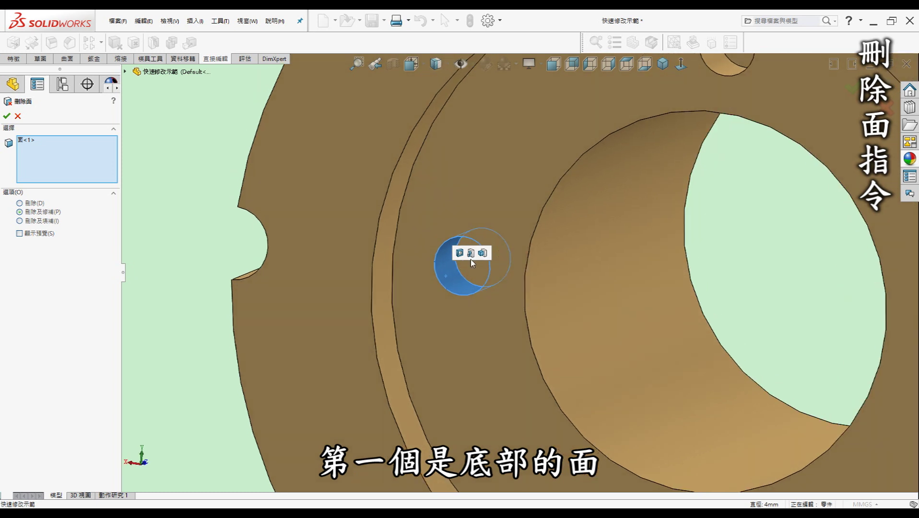
pyautogui.moveTo(436, 273); pyautogui.dragTo(449, 295, button='middle')
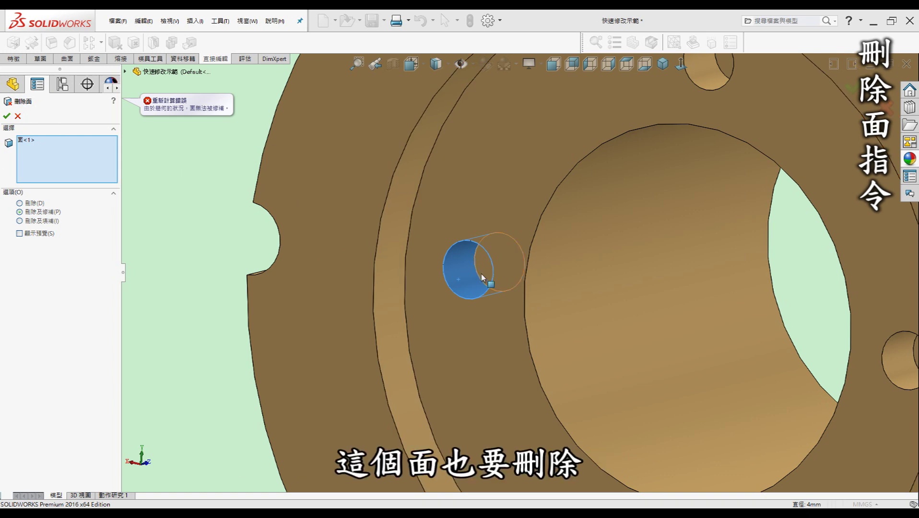
pyautogui.moveTo(479, 267); pyautogui.dragTo(483, 277, button='middle')
pyautogui.click(452, 262)
pyautogui.scroll(3, 451, 262)
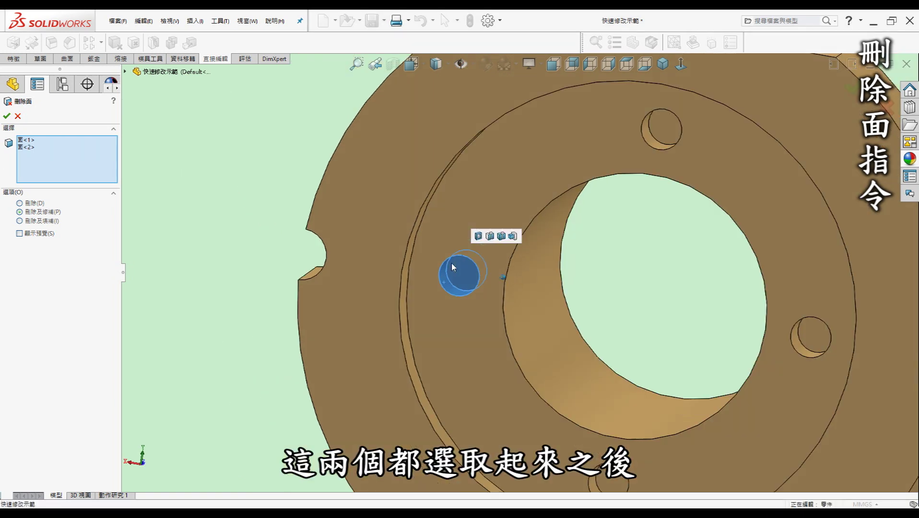
pyautogui.scroll(3, 452, 263)
pyautogui.scroll(2, 452, 263)
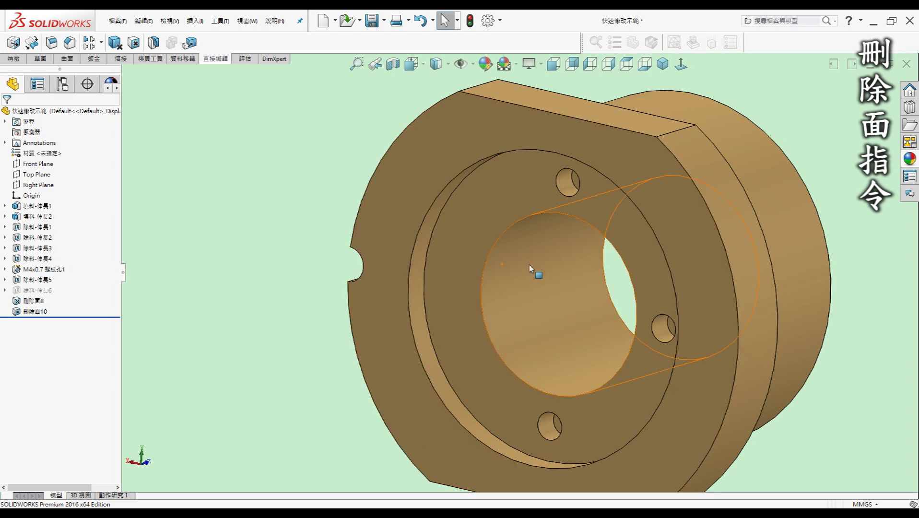
# - Delete the central bore face to seal the bore
pyautogui.moveTo(529, 265); pyautogui.dragTo(574, 354, button='middle')
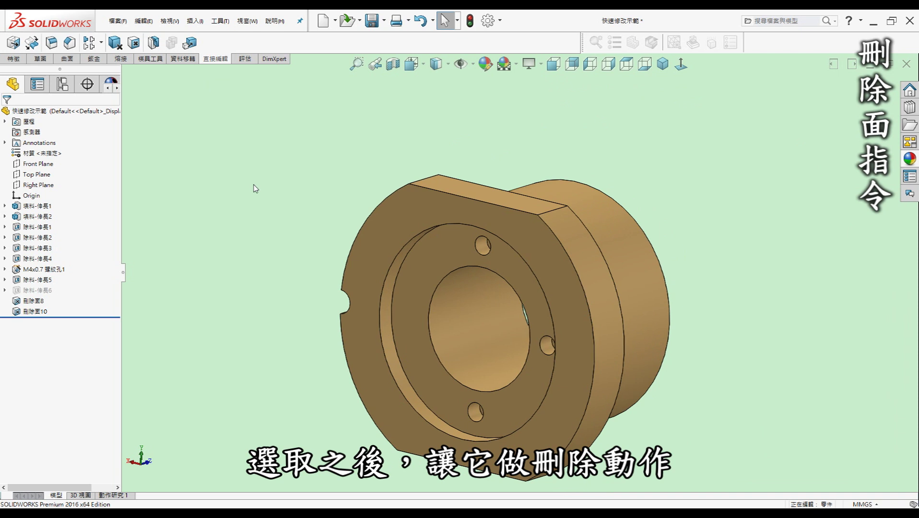
pyautogui.click(486, 317)
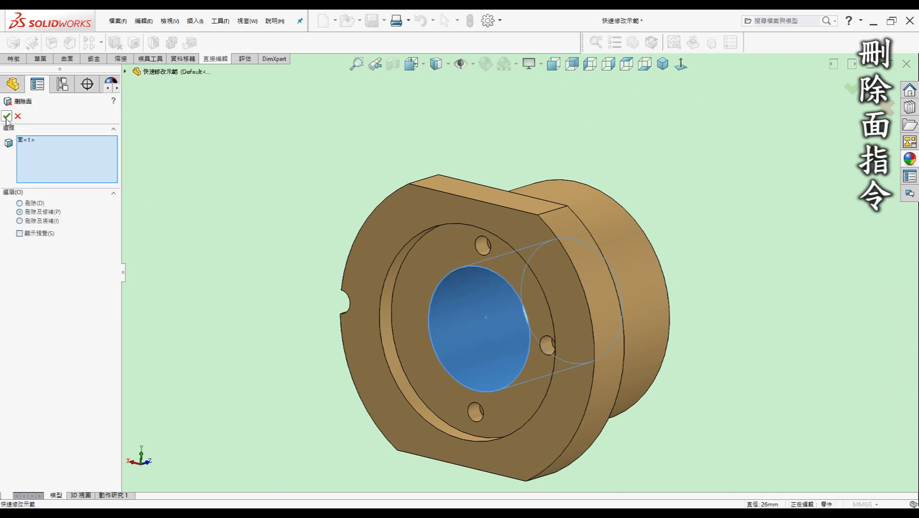
pyautogui.rightClick(367, 307)
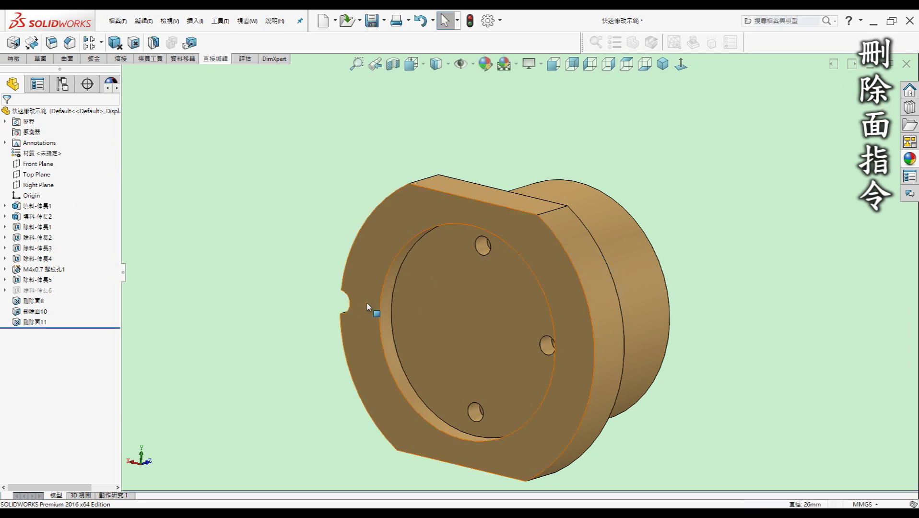
# - Delete the flat face on top of the flange
pyautogui.moveTo(287, 282)
pyautogui.mouseDown(button='middle')
pyautogui.moveTo(303, 288)
pyautogui.moveTo(420, 198)
pyautogui.mouseUp(button='middle')
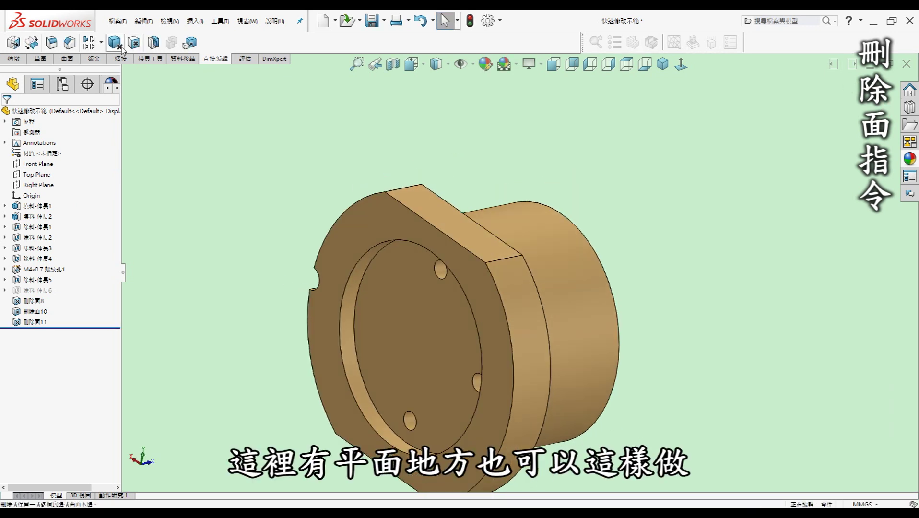
pyautogui.click(120, 46)
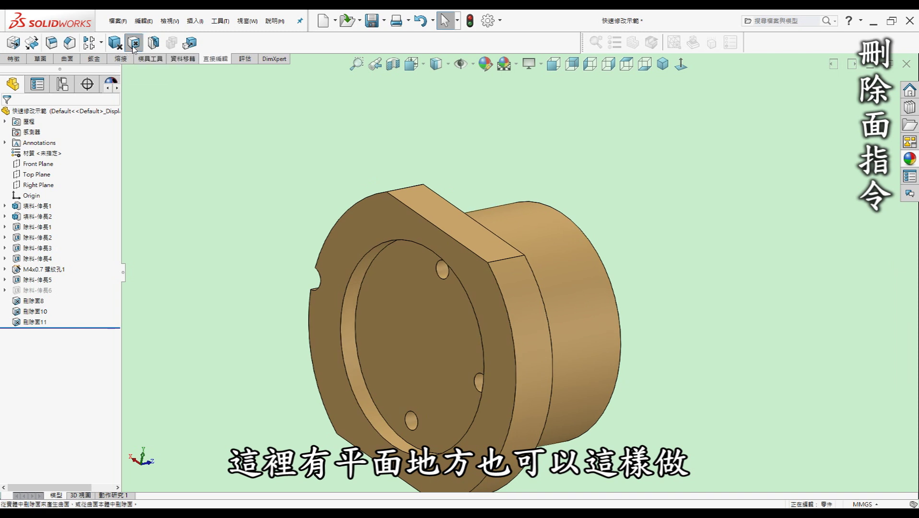
pyautogui.click(452, 228)
pyautogui.moveTo(452, 229); pyautogui.dragTo(585, 286, button='middle')
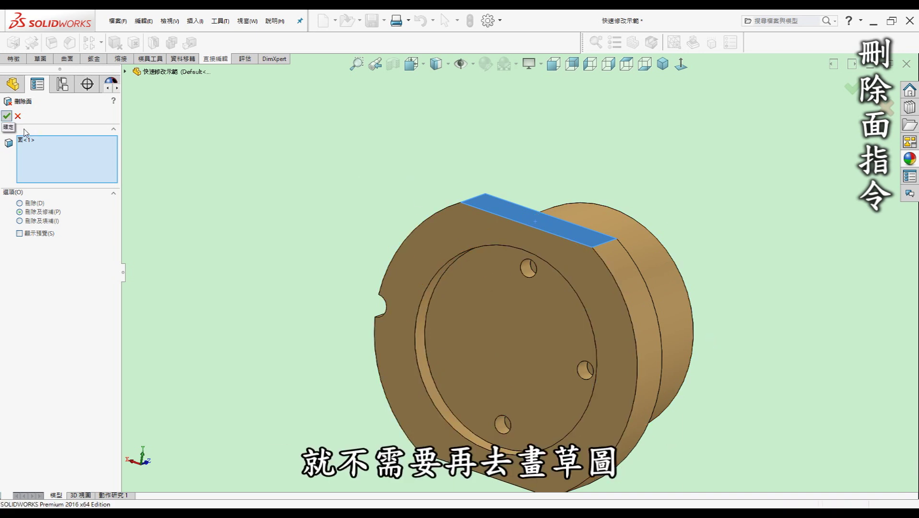
pyautogui.click(7, 116)
pyautogui.moveTo(676, 264)
pyautogui.mouseDown(button='middle')
pyautogui.moveTo(712, 272)
pyautogui.moveTo(692, 237)
pyautogui.moveTo(843, 225)
pyautogui.mouseUp(button='middle')
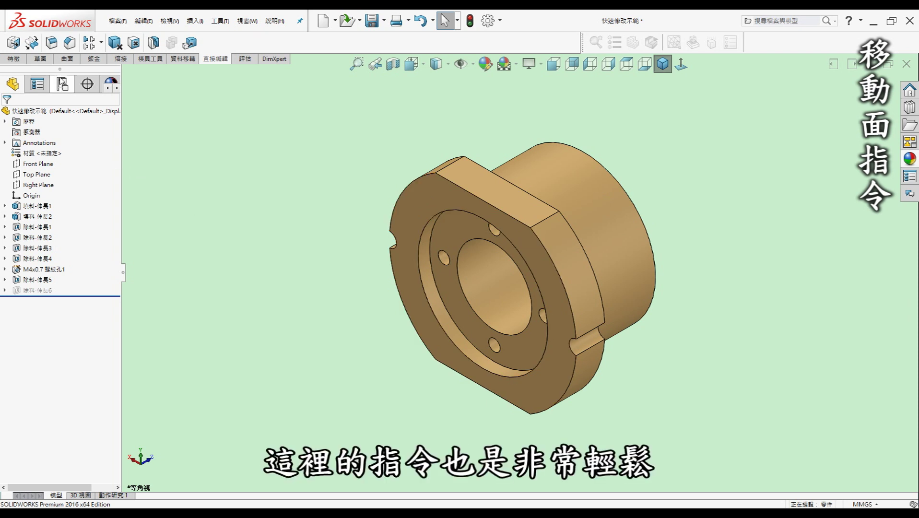
# - Translate the front flange face outward 5.00 mm with Move Face
pyautogui.click(17, 48)
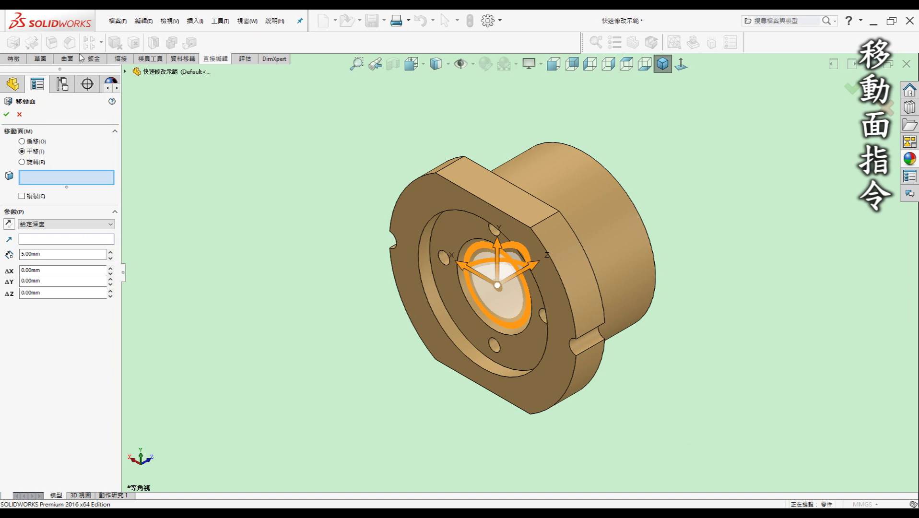
pyautogui.click(425, 210)
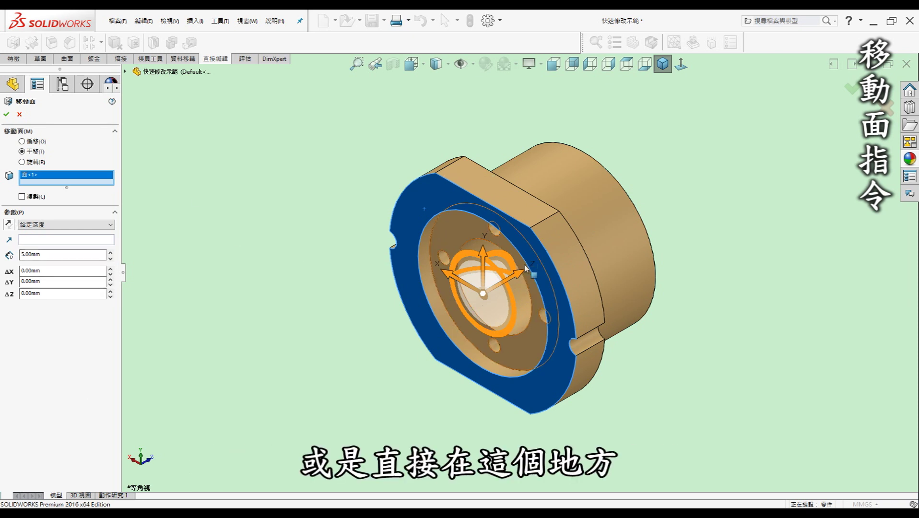
pyautogui.moveTo(519, 272); pyautogui.dragTo(285, 264)
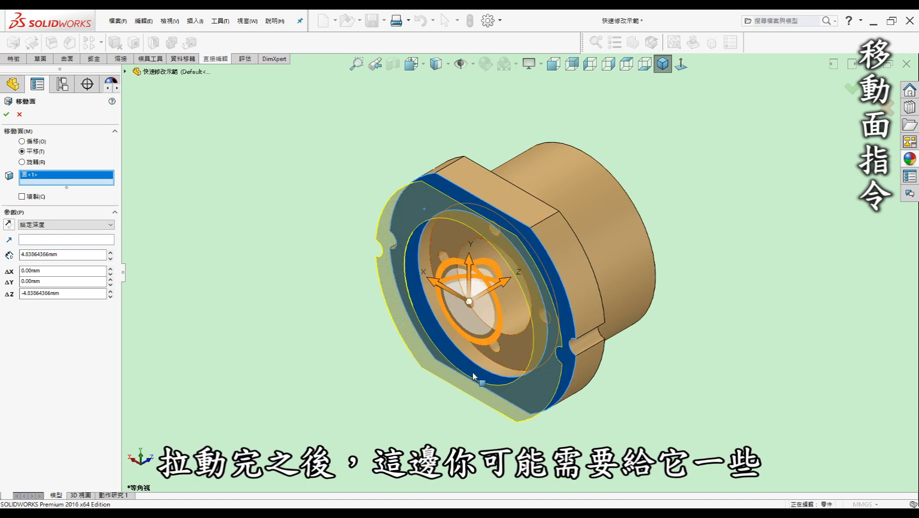
pyautogui.doubleClick(69, 254)
pyautogui.write('5')
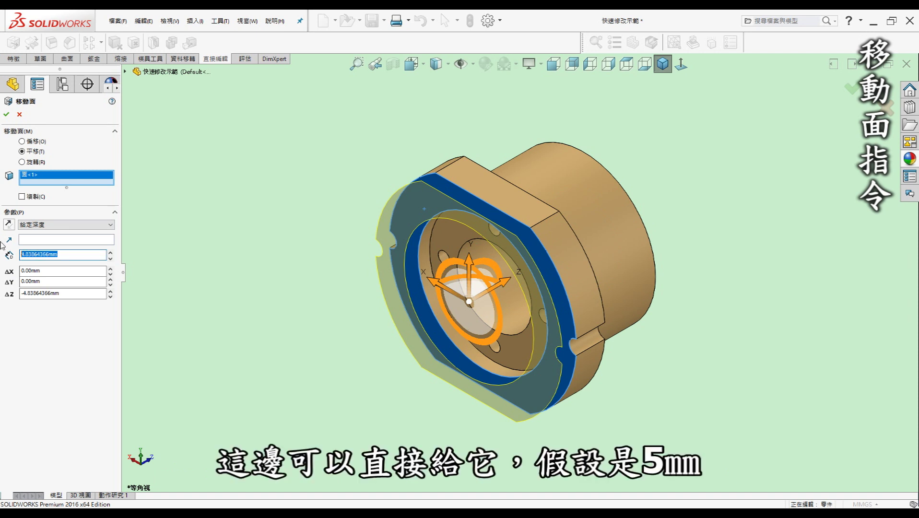
pyautogui.click(6, 114)
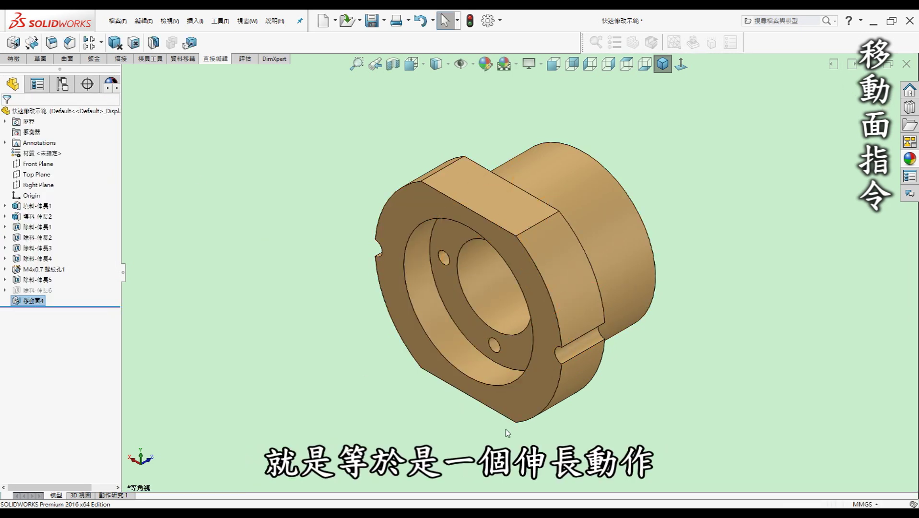
pyautogui.click(318, 339)
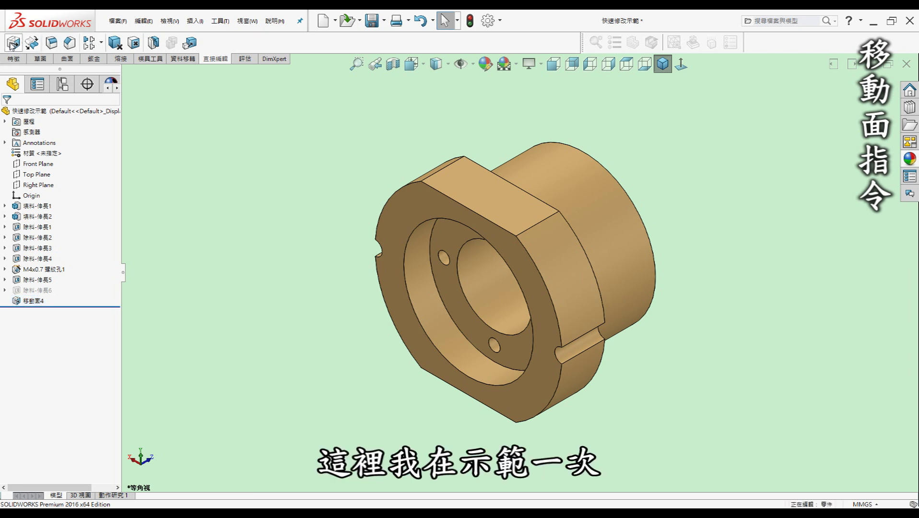
# - Translate the recessed ring face 3 mm with a second Move Face
pyautogui.press('Return')
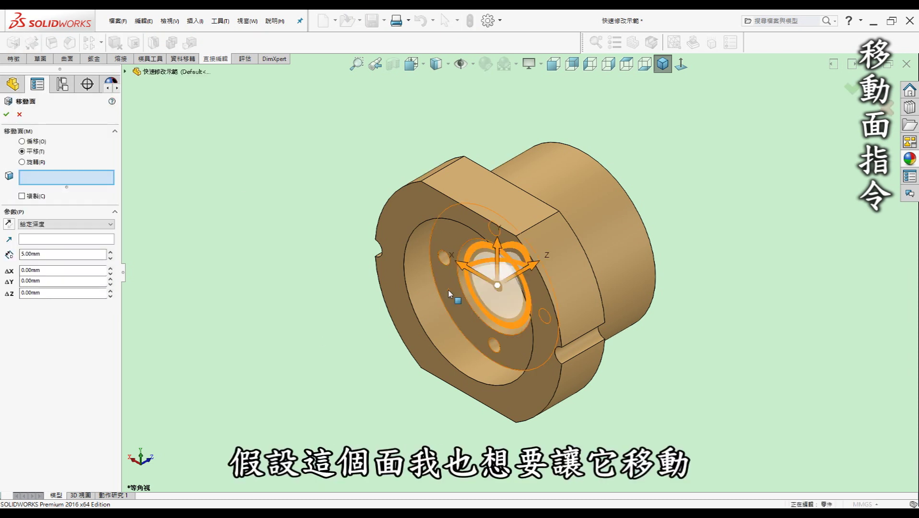
pyautogui.click(447, 290)
pyautogui.moveTo(527, 268)
pyautogui.mouseDown()
pyautogui.moveTo(524, 276)
pyautogui.moveTo(457, 259)
pyautogui.mouseUp()
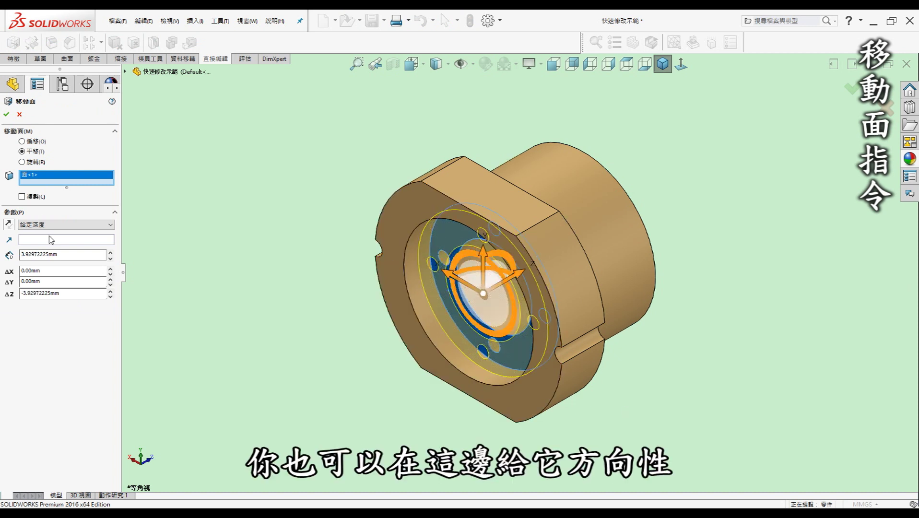
pyautogui.click(67, 254)
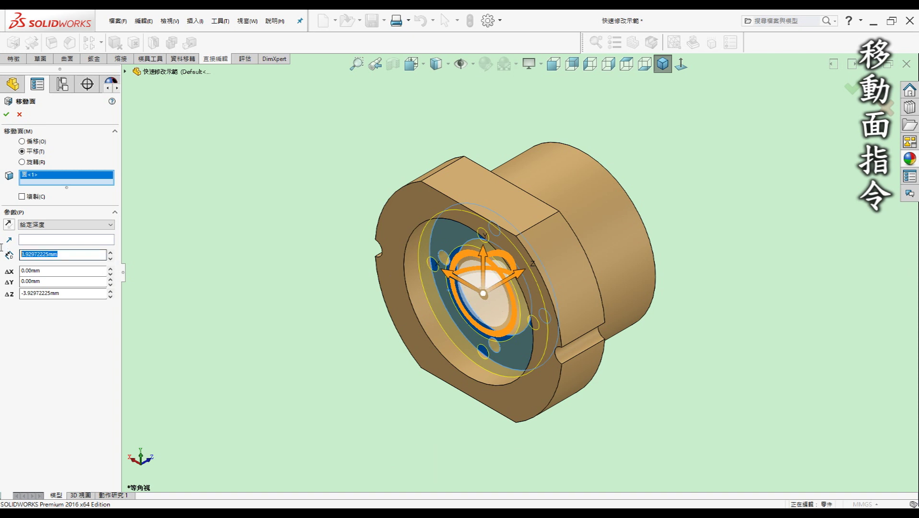
pyautogui.write('3')
pyautogui.press('Return')
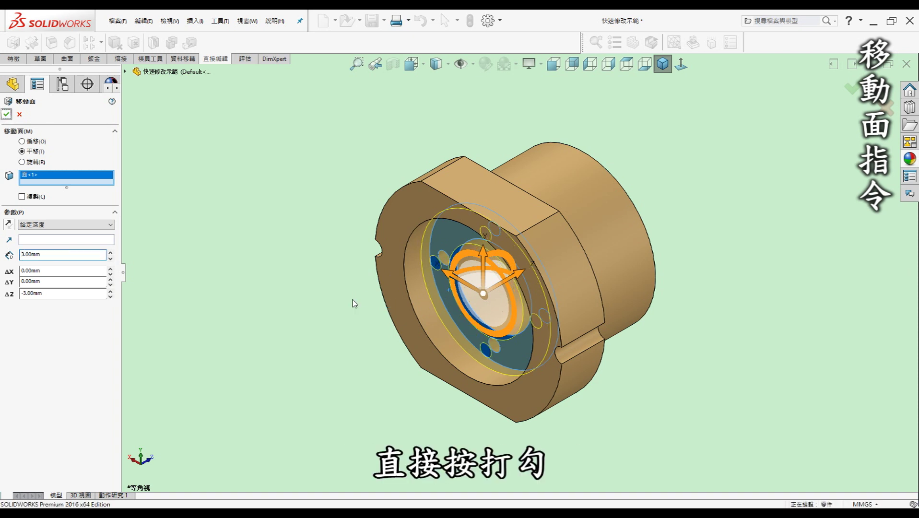
pyautogui.press('Return')
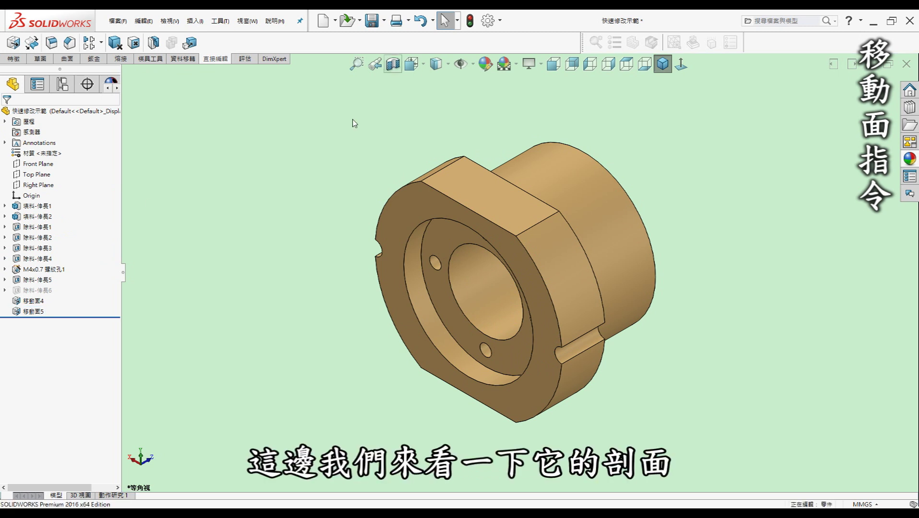
# - Section the part on the Right Plane and inspect the moved ring face and pin hole
pyautogui.click(53, 203)
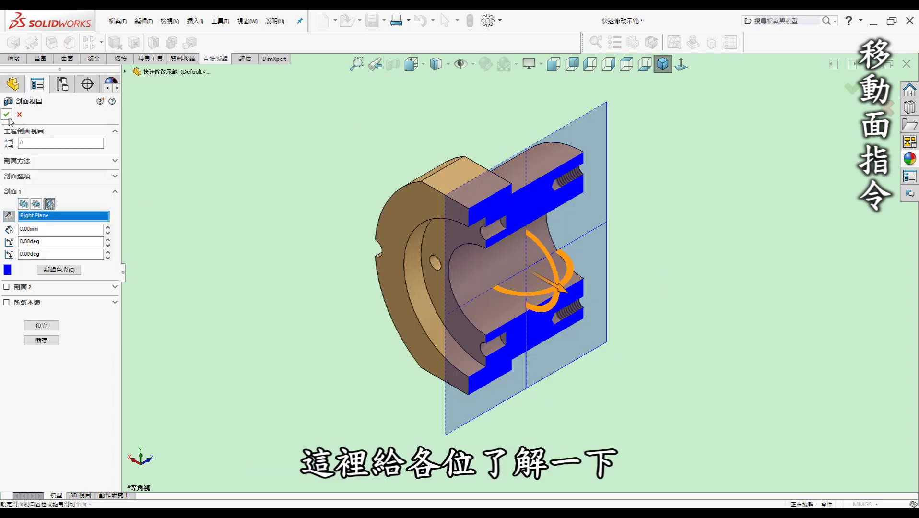
pyautogui.click(8, 115)
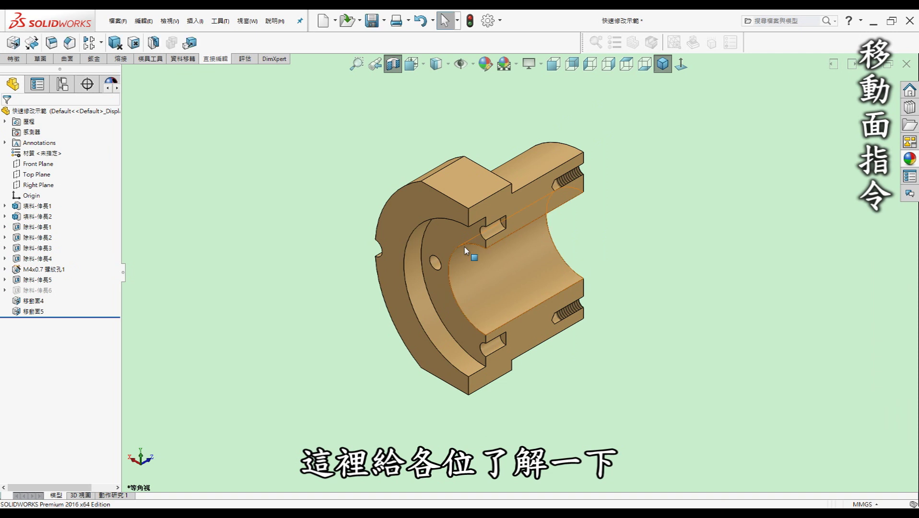
pyautogui.moveTo(507, 245)
pyautogui.mouseDown(button='middle')
pyautogui.moveTo(499, 242)
pyautogui.moveTo(526, 231)
pyautogui.mouseUp(button='middle')
pyautogui.scroll(-5, 495, 241)
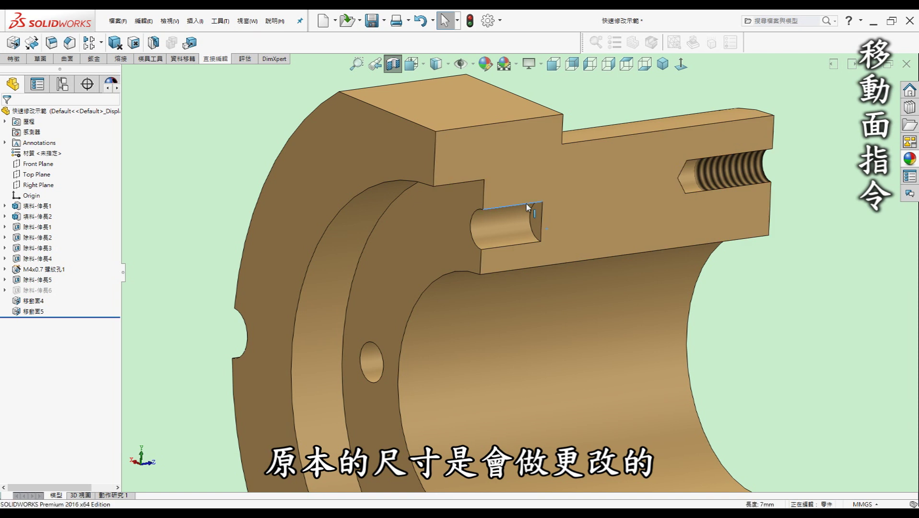
pyautogui.scroll(3, 528, 238)
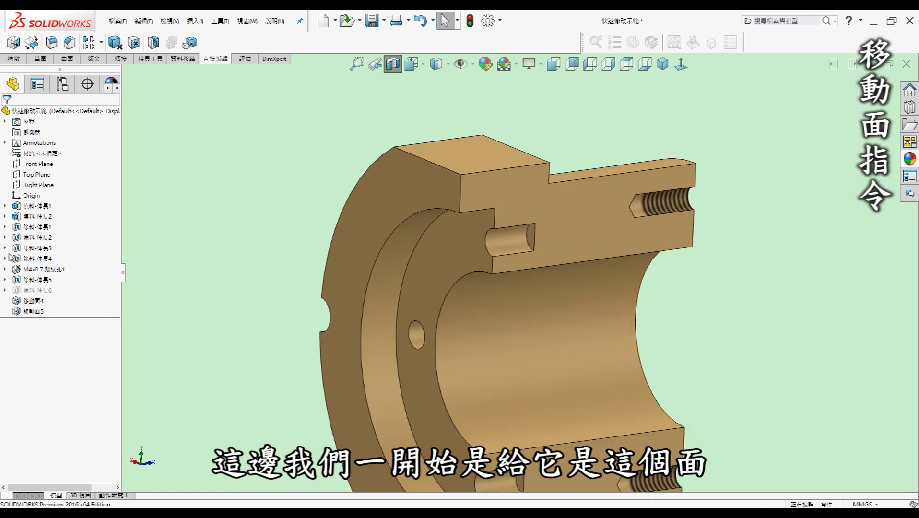
pyautogui.click(465, 253)
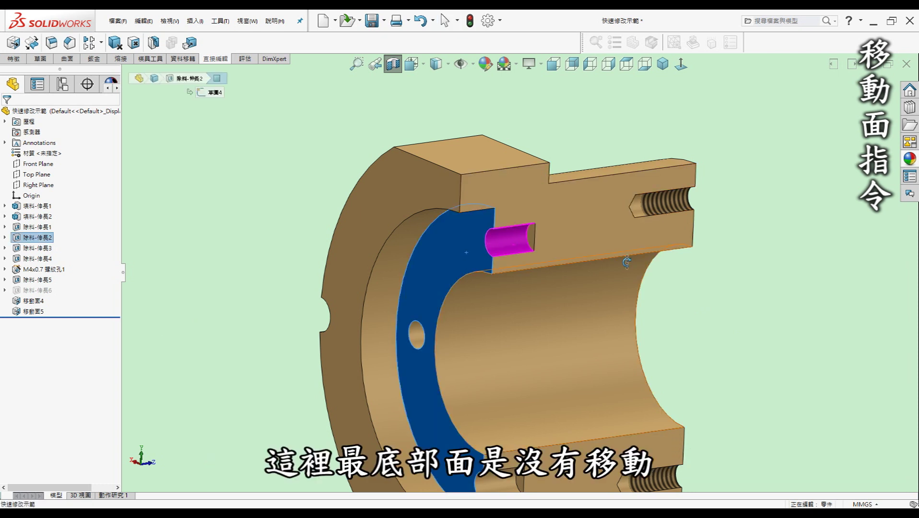
pyautogui.click(528, 232)
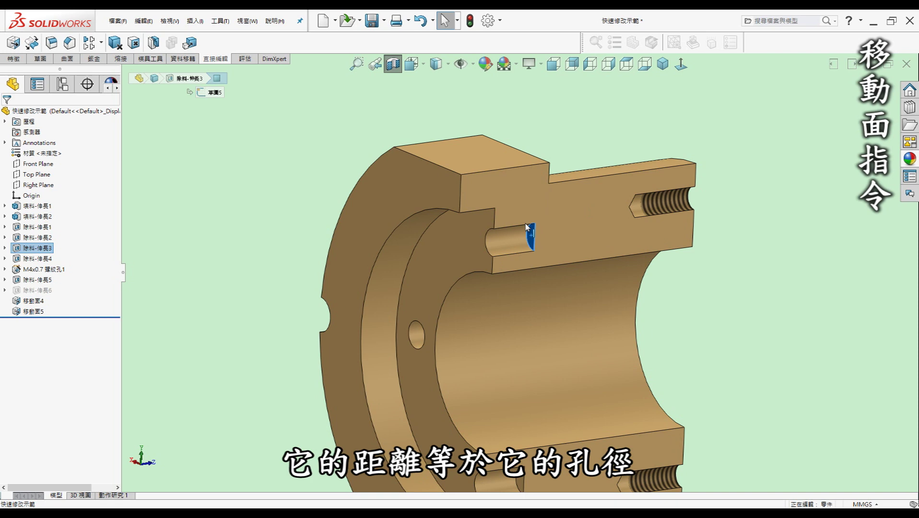
pyautogui.press('Escape')
pyautogui.moveTo(511, 231)
pyautogui.mouseDown(button='middle')
pyautogui.moveTo(503, 245)
pyautogui.moveTo(353, 234)
pyautogui.moveTo(532, 255)
pyautogui.mouseUp(button='middle')
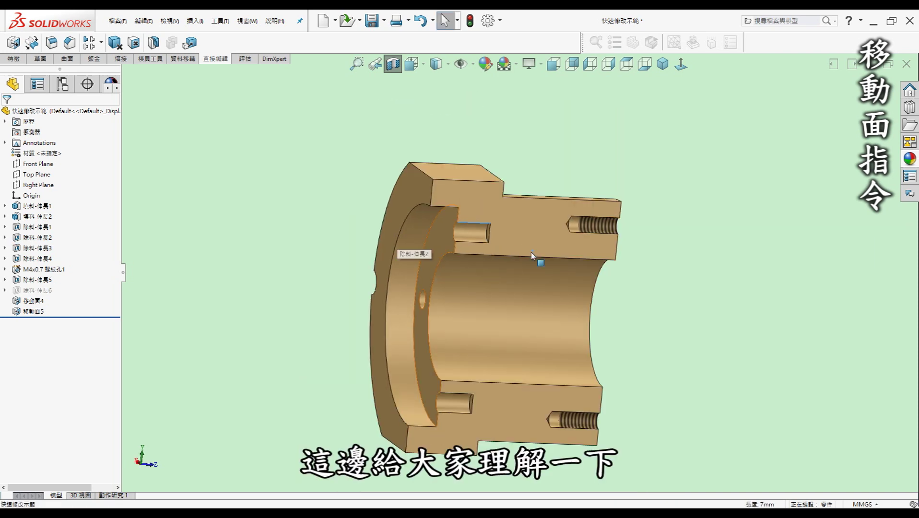
pyautogui.click(33, 311)
pyautogui.click(44, 299)
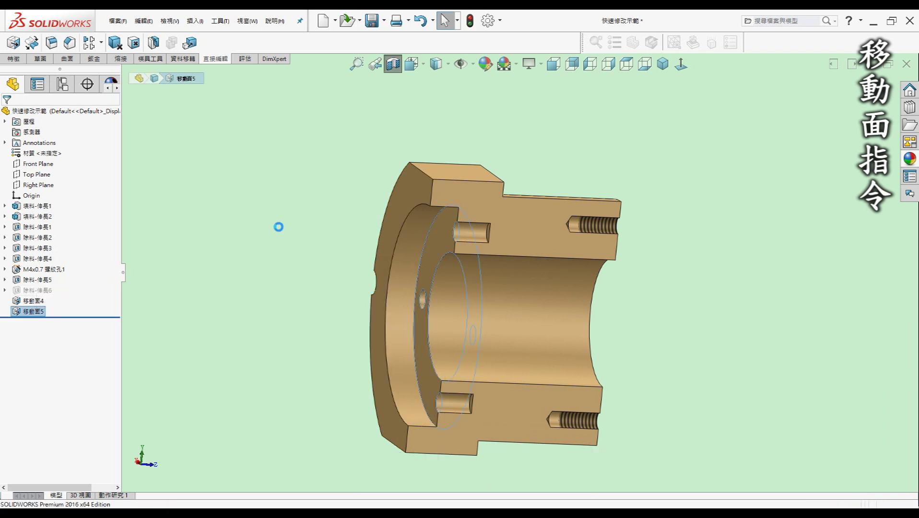
pyautogui.scroll(-3, 492, 283)
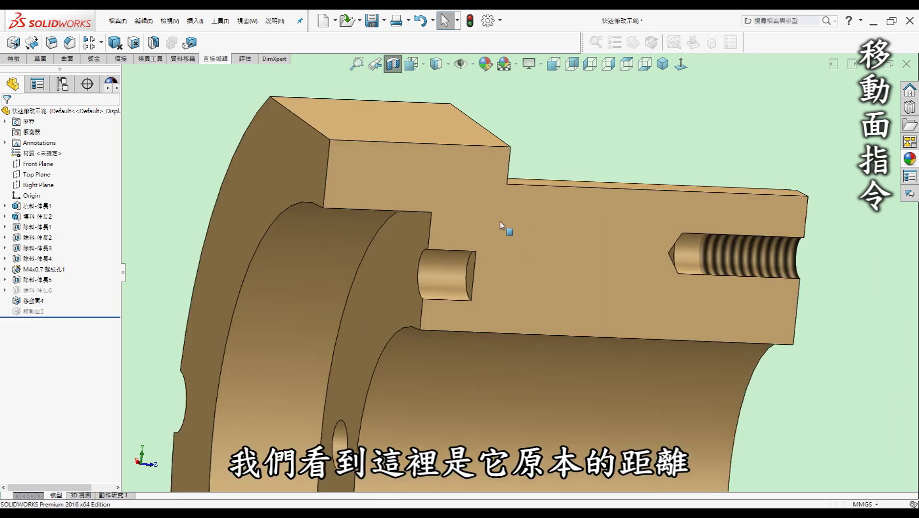
pyautogui.scroll(-2, 503, 230)
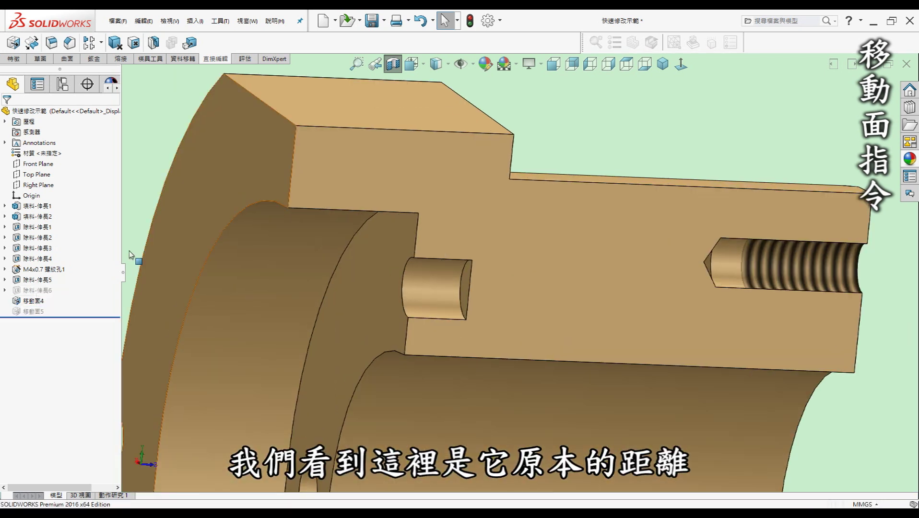
pyautogui.click(432, 257)
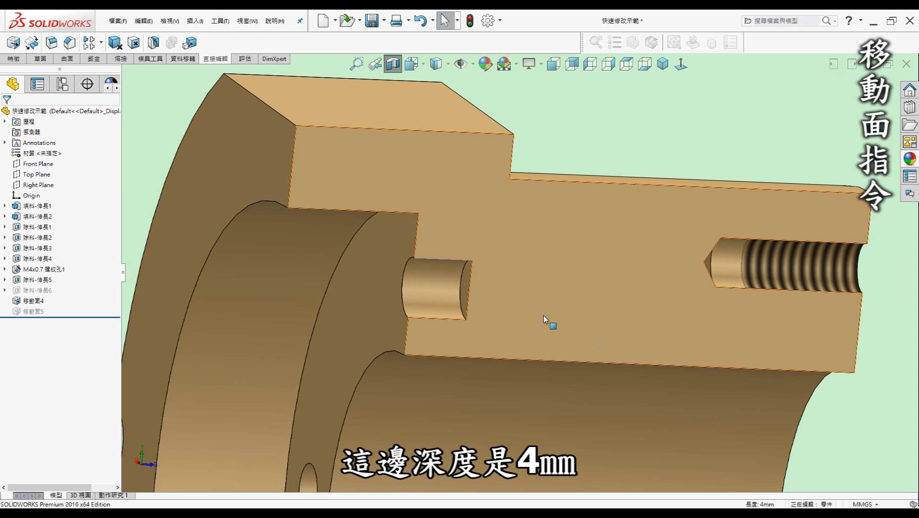
pyautogui.scroll(3, 544, 316)
pyautogui.click(420, 299)
pyautogui.click(38, 317)
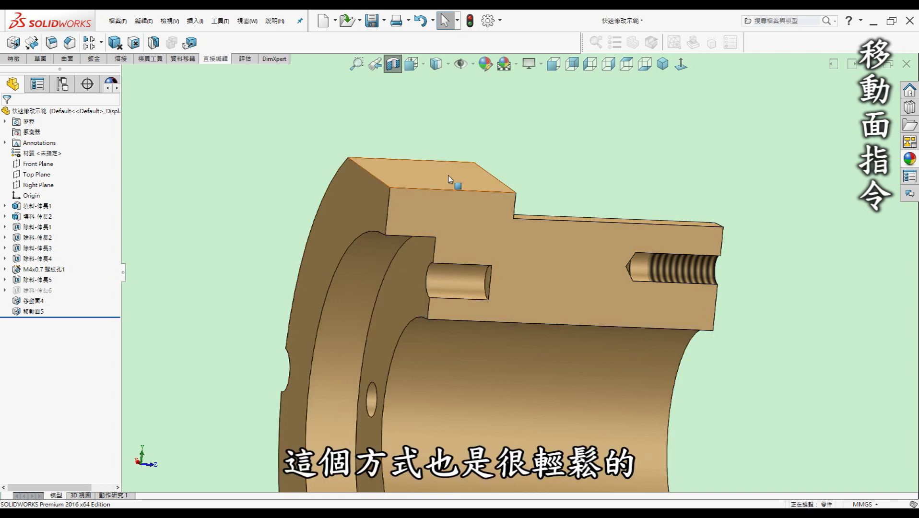
pyautogui.click(30, 311)
# - Edit Move Face5 to reverse the 3 mm ring-face shift, leaving pin holes 1 mm deep
pyautogui.click(36, 282)
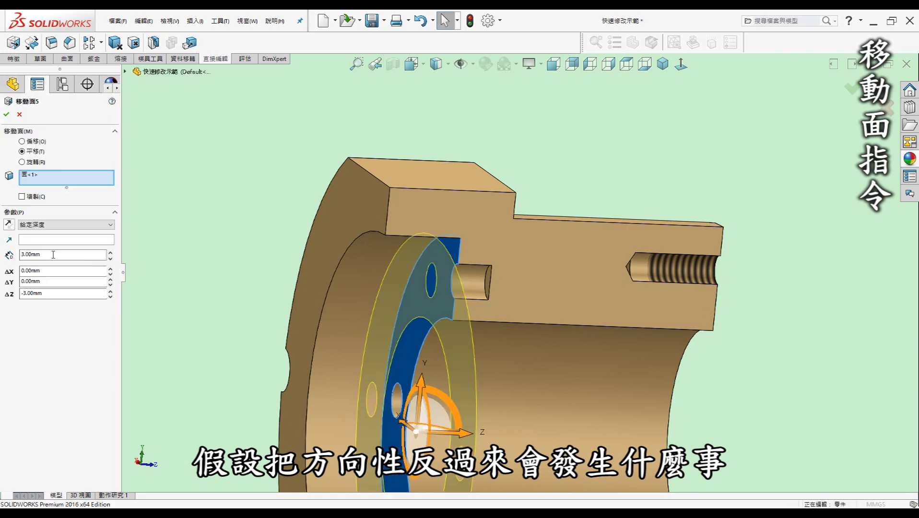
pyautogui.moveTo(461, 435); pyautogui.dragTo(522, 439)
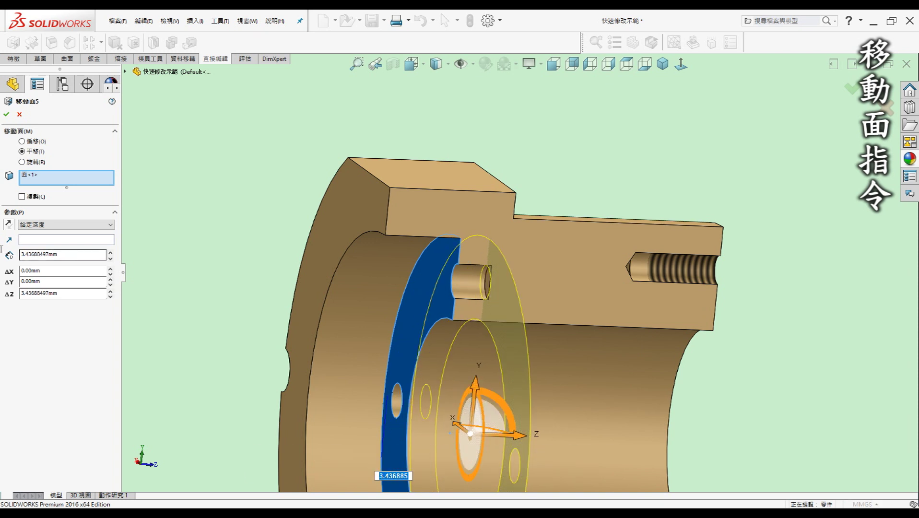
pyautogui.press('Return')
pyautogui.press('Return')
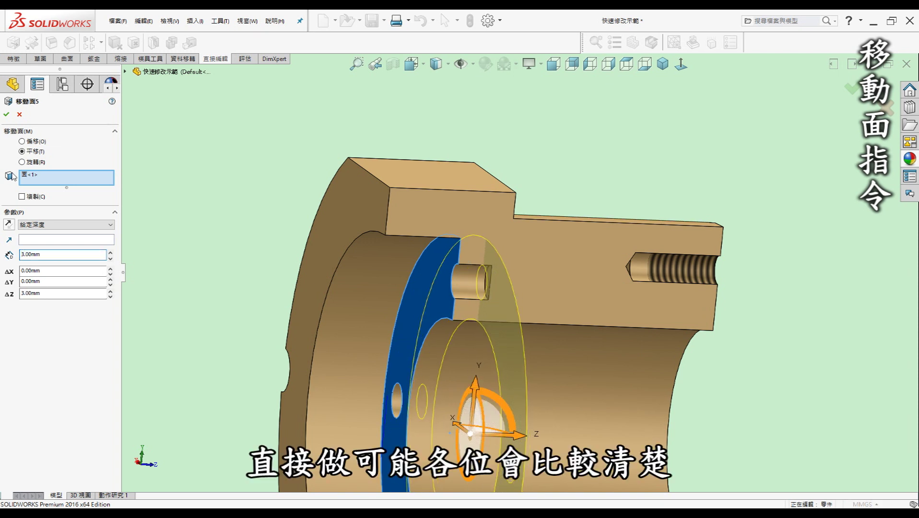
pyautogui.press('Return')
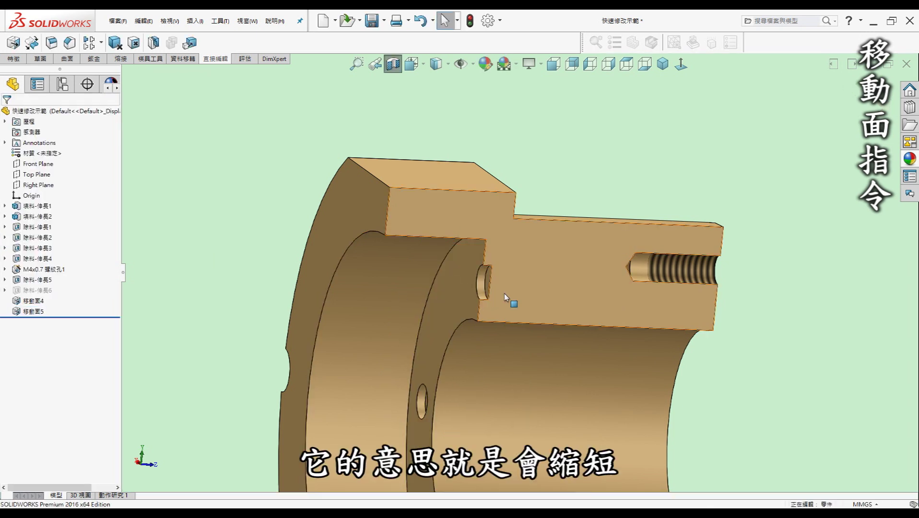
pyautogui.scroll(-3, 492, 270)
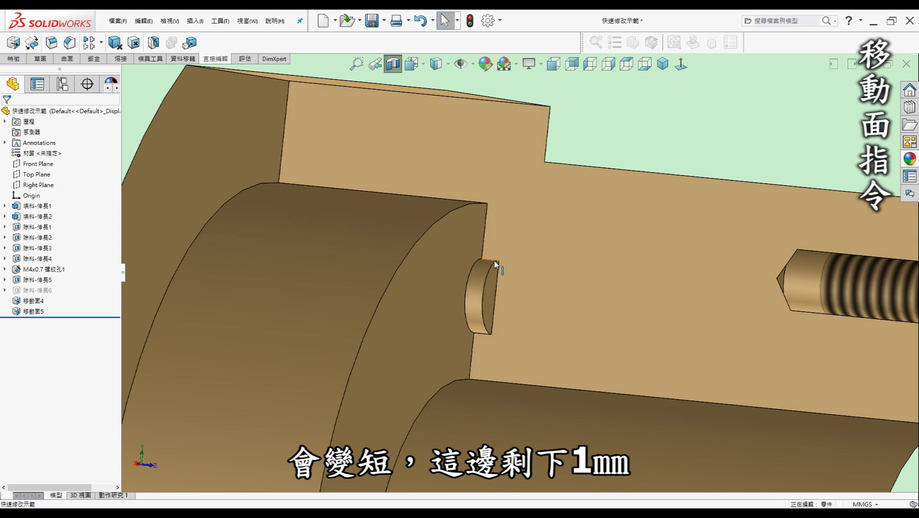
pyautogui.scroll(3, 521, 276)
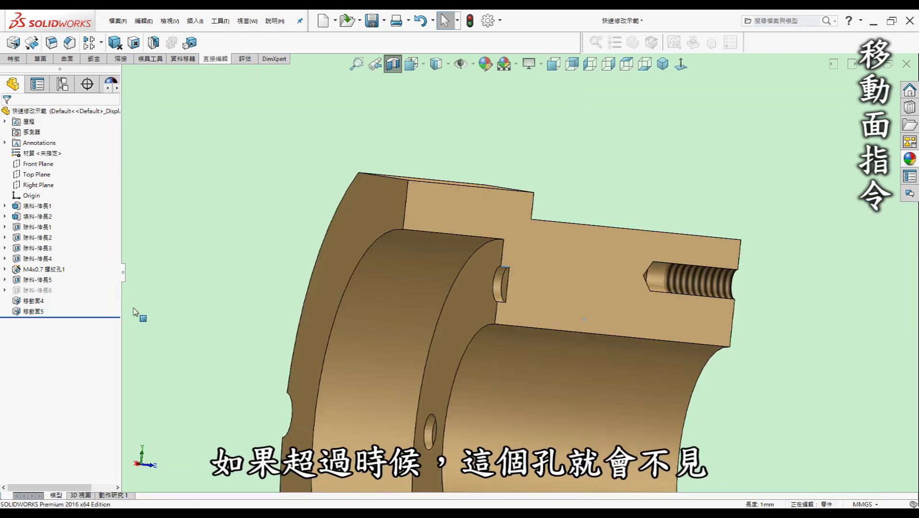
pyautogui.click(35, 312)
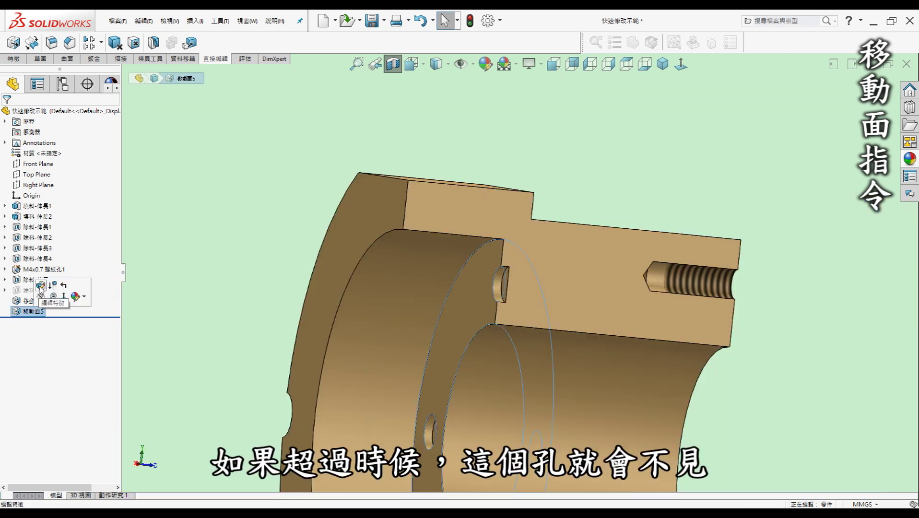
# - Push the ring face about 5.78 mm to fill the pin hole, then hide the section
pyautogui.click(41, 287)
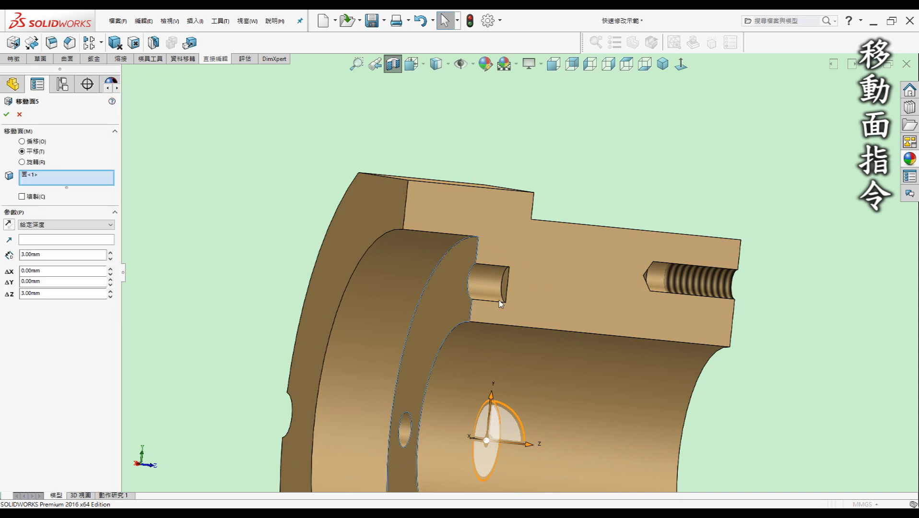
pyautogui.moveTo(532, 445)
pyautogui.mouseDown()
pyautogui.moveTo(539, 449)
pyautogui.moveTo(530, 447)
pyautogui.mouseUp()
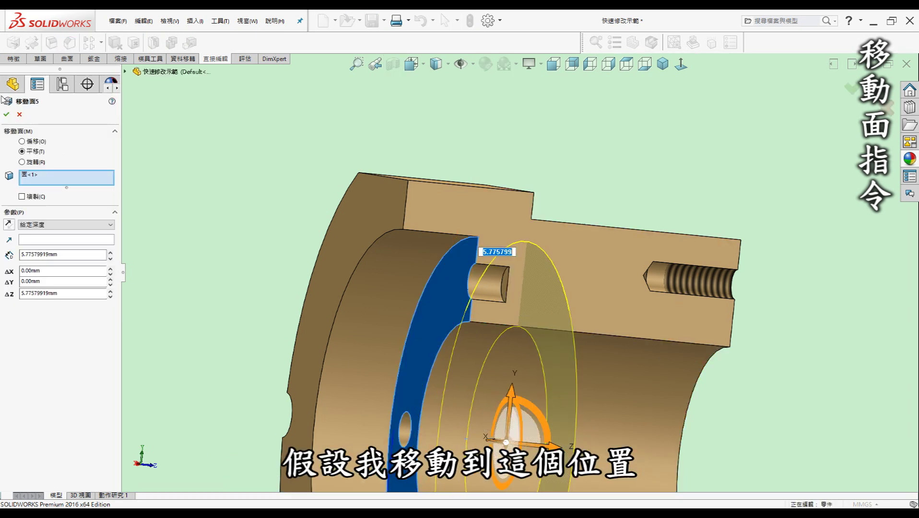
pyautogui.press('Return')
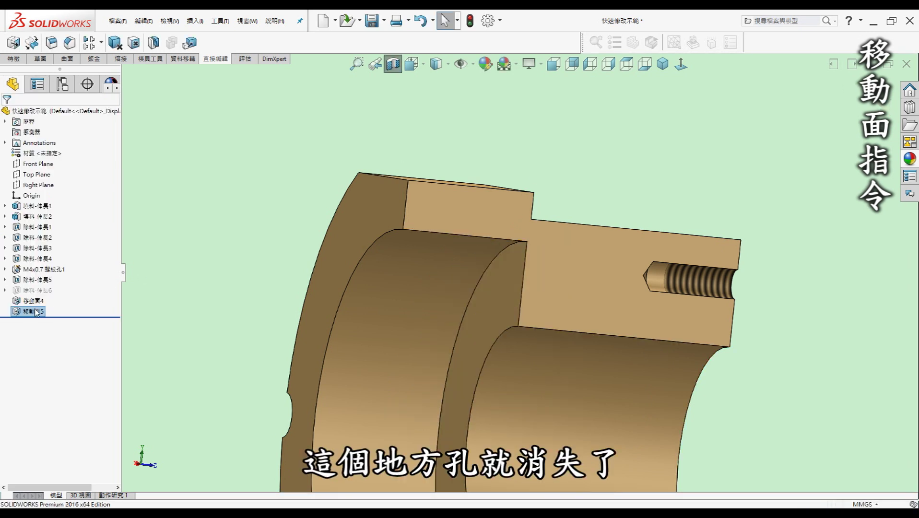
pyautogui.scroll(3, 470, 189)
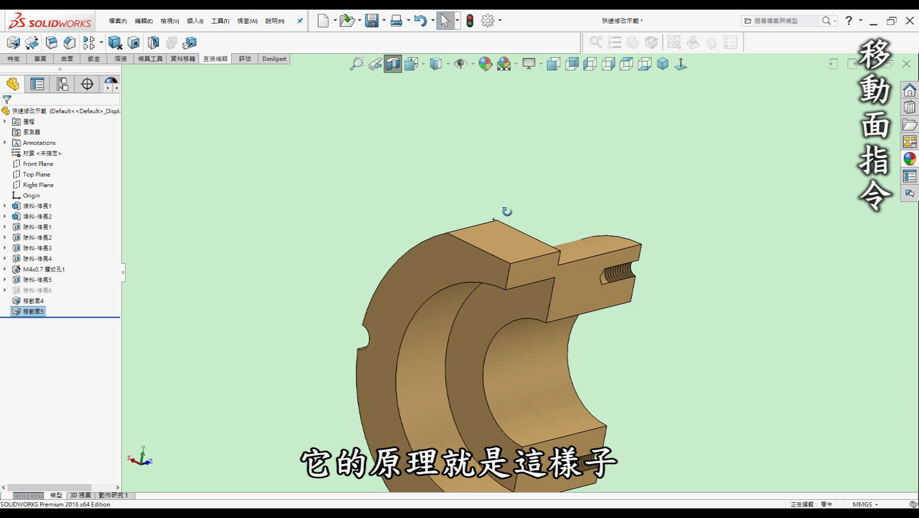
pyautogui.click(393, 63)
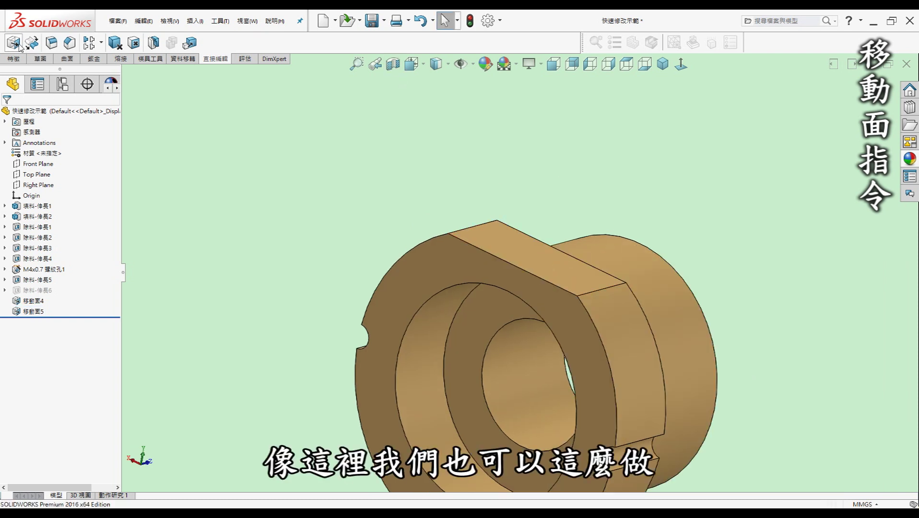
# - Lift the flange's flat top face 5 mm with a third Move Face
pyautogui.press('Return')
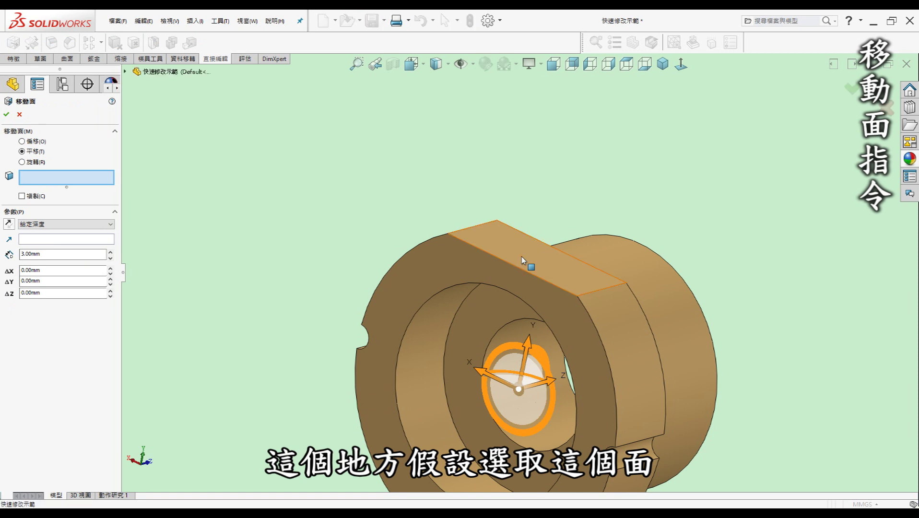
pyautogui.click(523, 261)
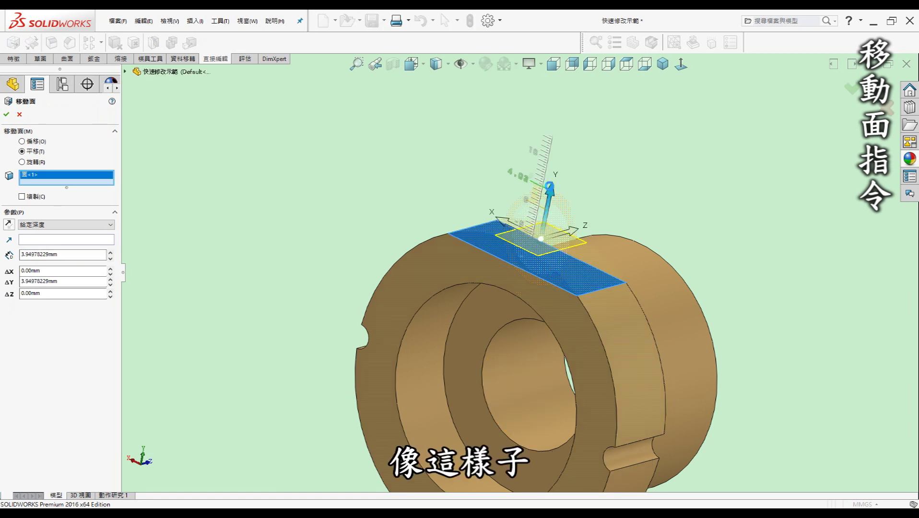
pyautogui.moveTo(547, 212); pyautogui.dragTo(550, 189)
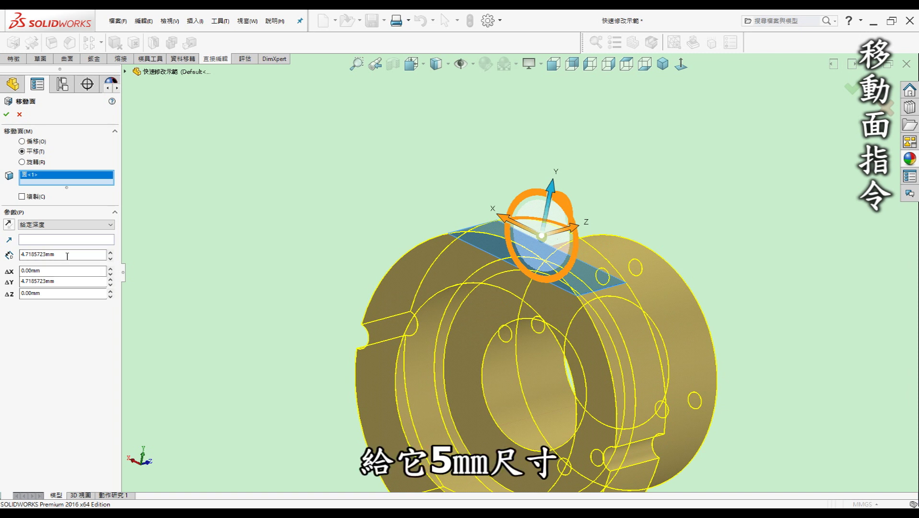
pyautogui.moveTo(67, 255); pyautogui.dragTo(2, 252)
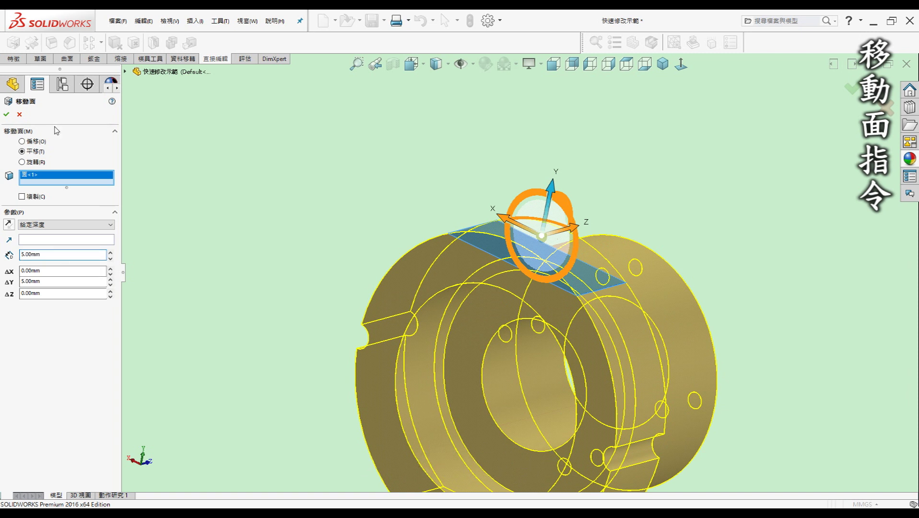
pyautogui.click(7, 114)
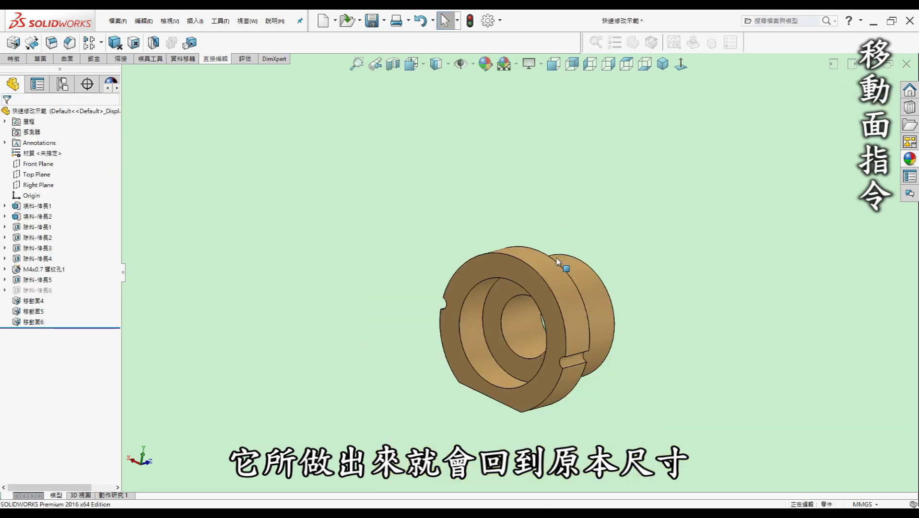
# - Orbit to check the round flange, then reopen 移動面6 for editing
pyautogui.moveTo(558, 261); pyautogui.dragTo(458, 217, button='middle')
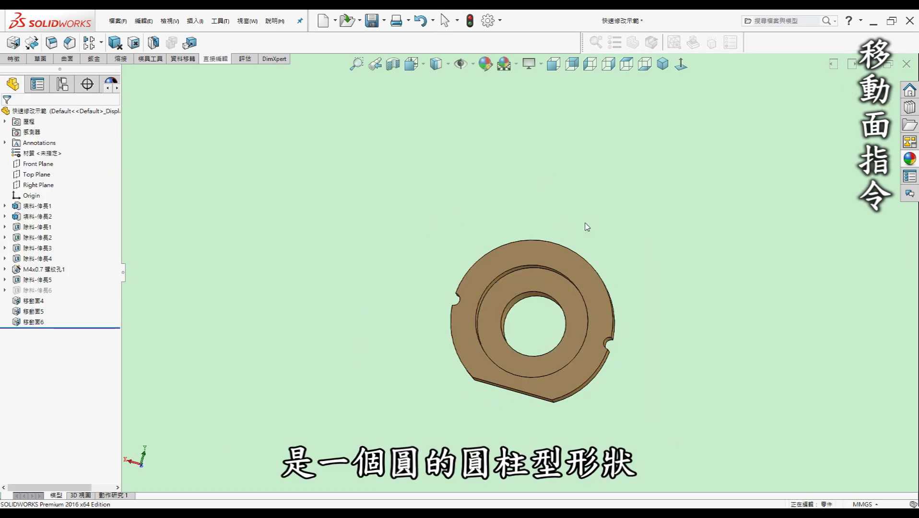
pyautogui.moveTo(587, 226); pyautogui.dragTo(556, 275, button='middle')
pyautogui.moveTo(598, 246); pyautogui.dragTo(583, 252, button='middle')
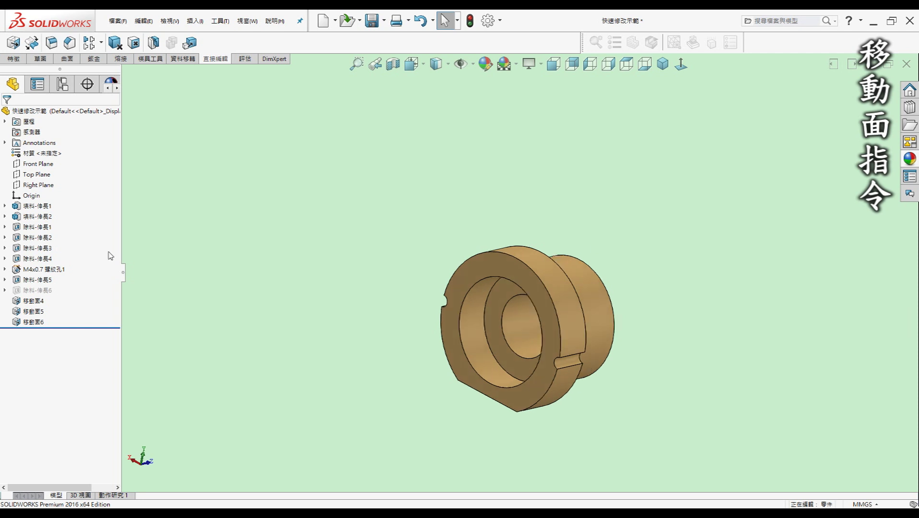
pyautogui.click(38, 324)
pyautogui.click(49, 301)
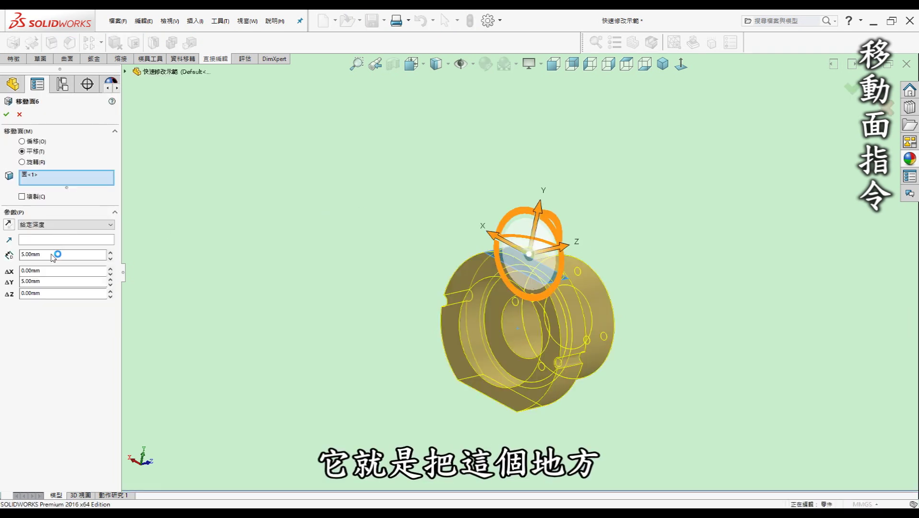
# - Reduce the 移動面6 offset to 1 mm and return to the isometric view
pyautogui.write('1')
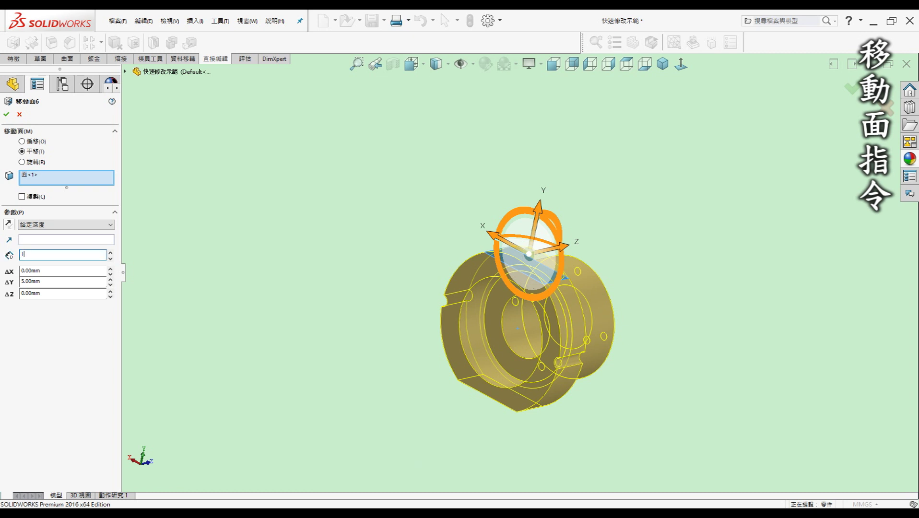
pyautogui.press('Return')
pyautogui.click(6, 114)
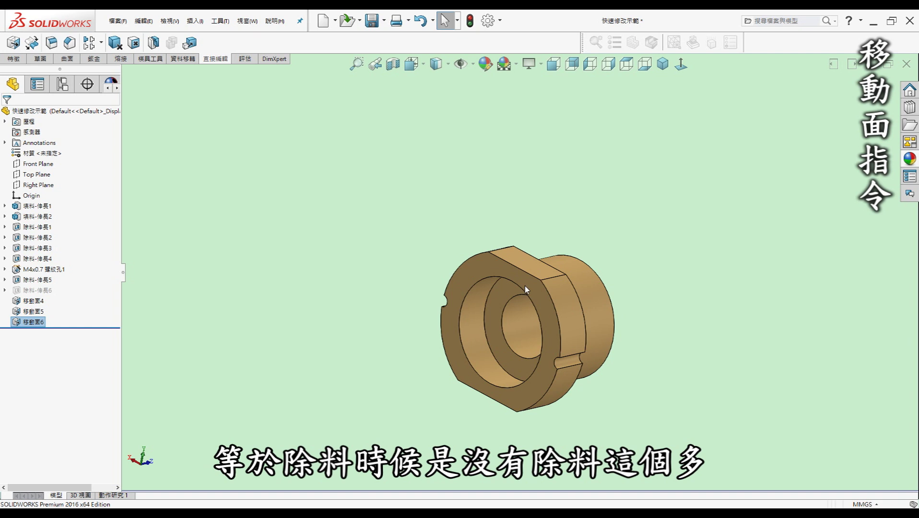
pyautogui.scroll(-5, 527, 284)
pyautogui.moveTo(540, 266); pyautogui.dragTo(357, 235, button='middle')
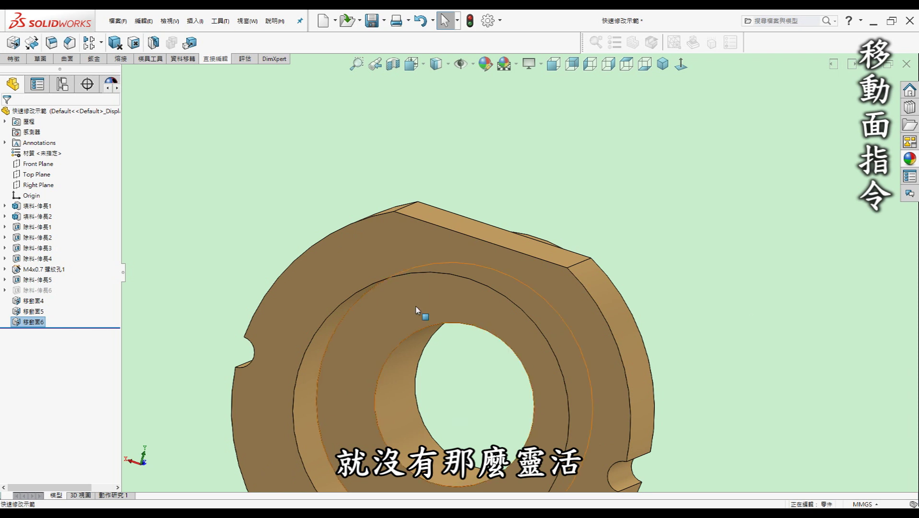
pyautogui.click(663, 64)
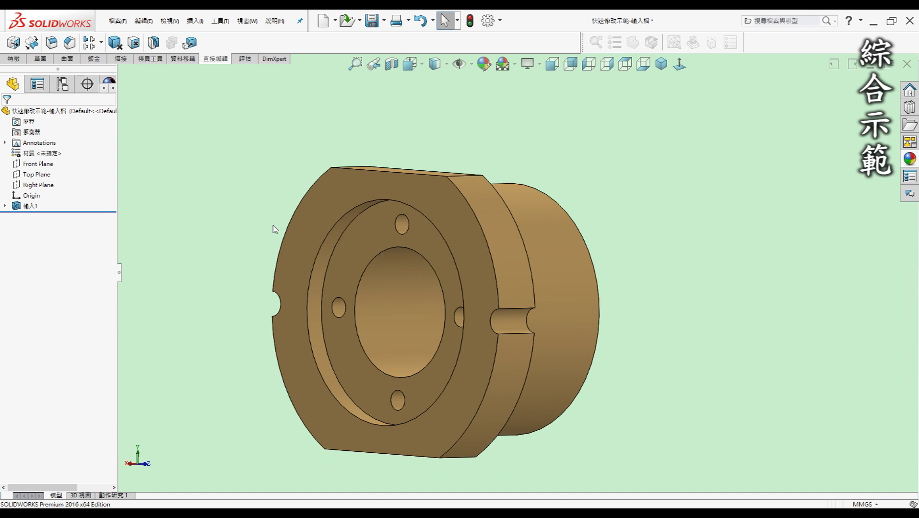
# - Delete and patch the cylindrical face of the small side cross hole on the flange
pyautogui.moveTo(268, 224); pyautogui.dragTo(271, 219, button='middle')
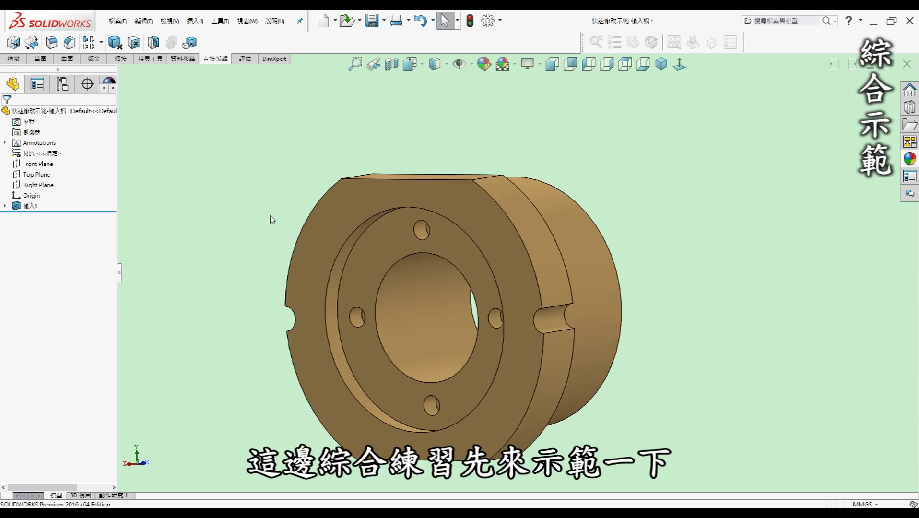
pyautogui.click(135, 46)
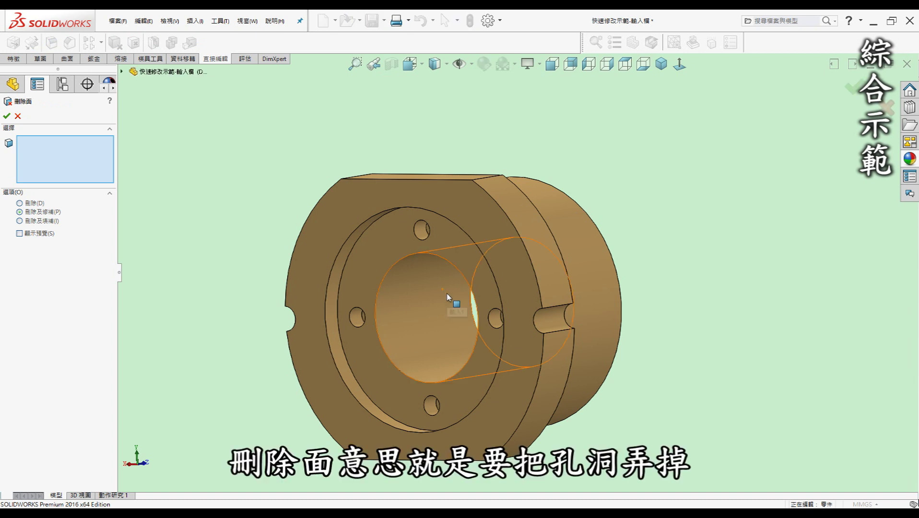
pyautogui.moveTo(447, 293); pyautogui.dragTo(467, 327, button='middle')
pyautogui.click(520, 341)
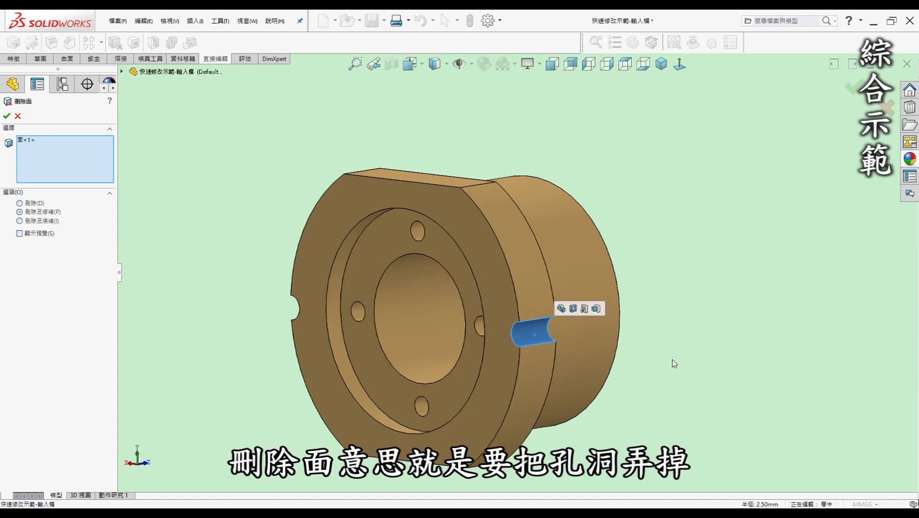
pyautogui.moveTo(614, 387)
pyautogui.mouseDown(button='middle')
pyautogui.moveTo(591, 368)
pyautogui.moveTo(499, 345)
pyautogui.mouseUp(button='middle')
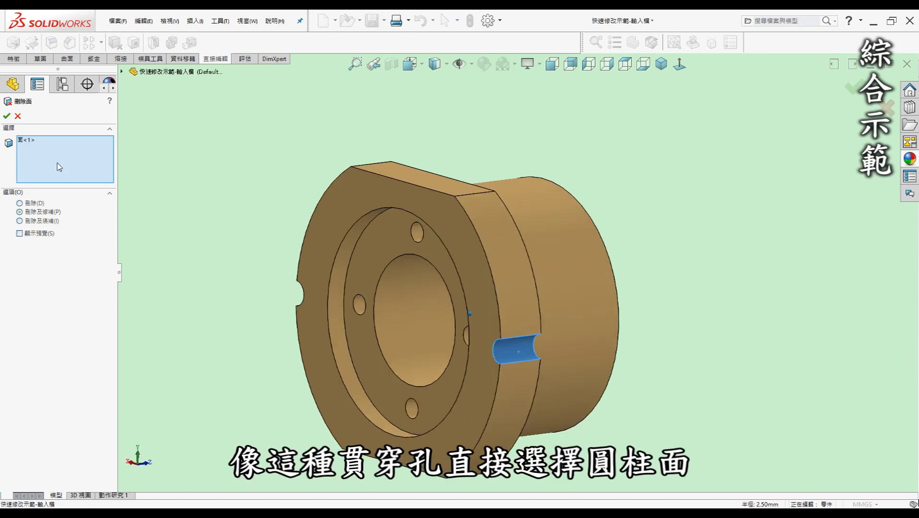
pyautogui.click(7, 118)
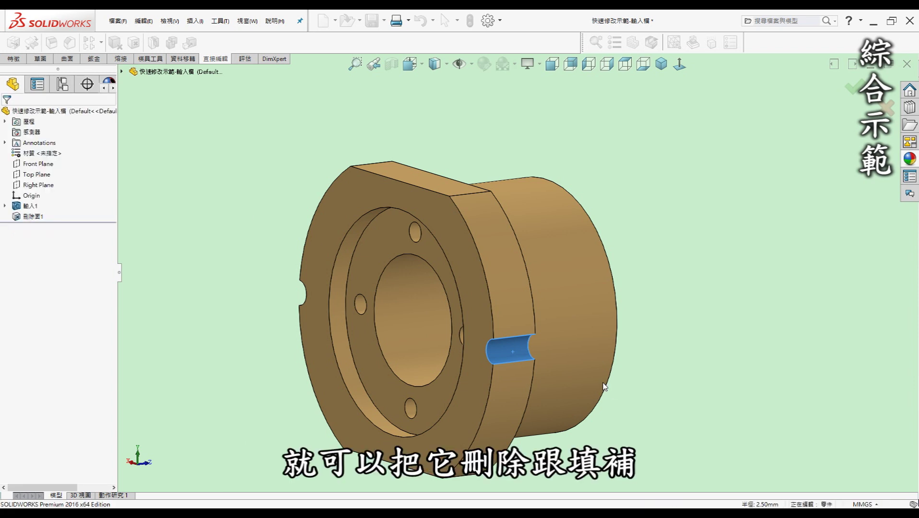
pyautogui.moveTo(623, 382); pyautogui.dragTo(426, 200, button='middle')
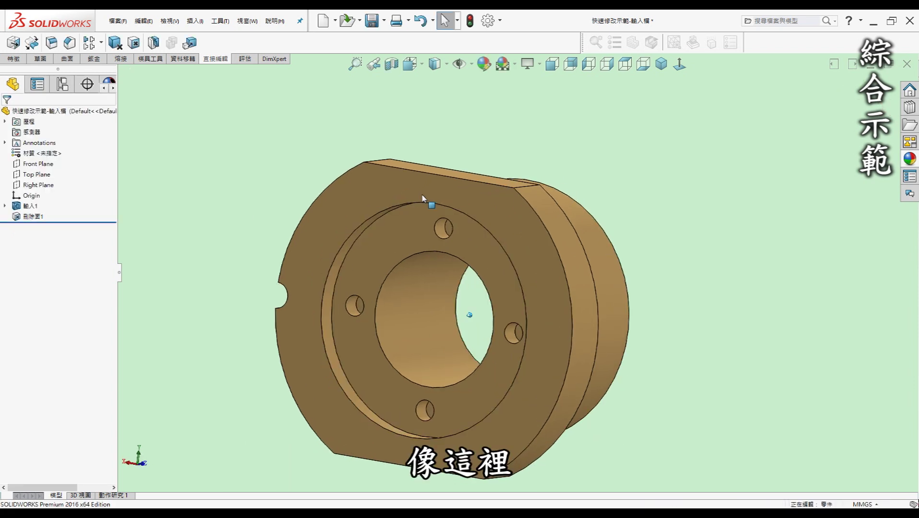
# - Delete and patch the top blind bolt hole's bottom and wall faces, leaving three holes
pyautogui.scroll(-3, 447, 303)
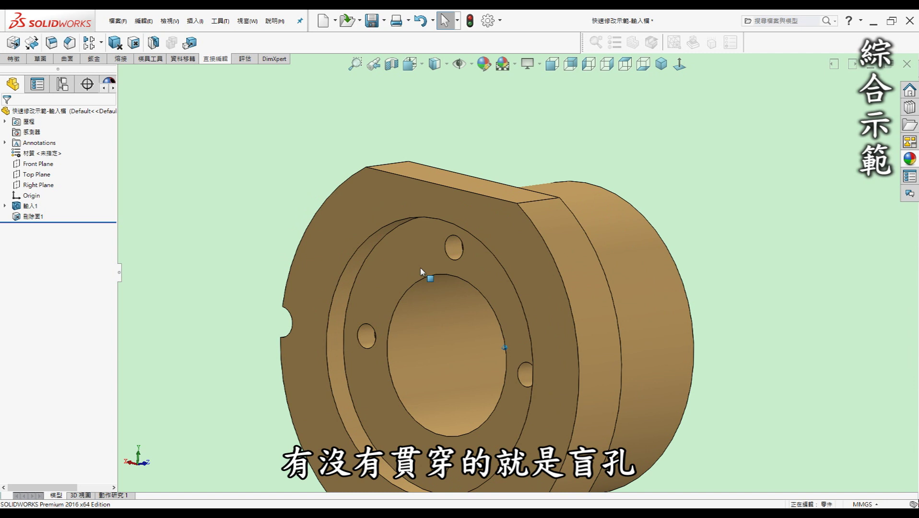
pyautogui.moveTo(427, 273); pyautogui.dragTo(555, 244, button='middle')
pyautogui.click(135, 43)
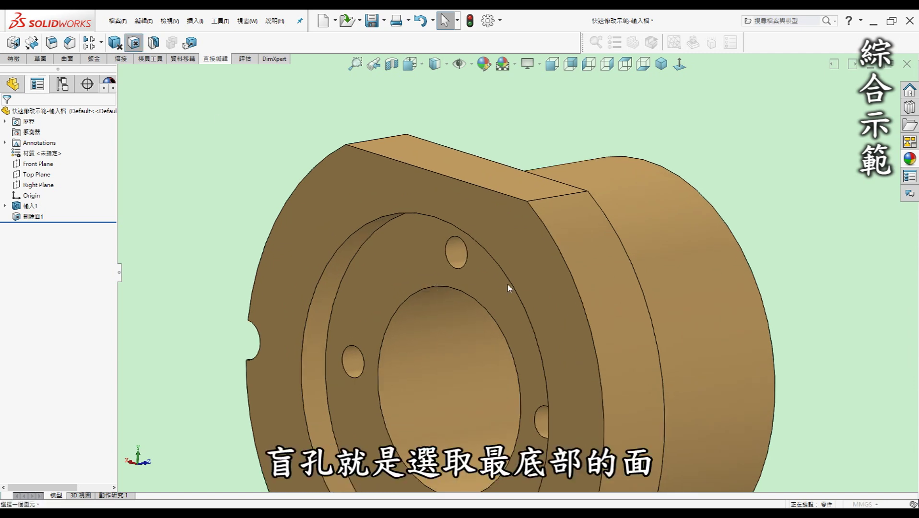
pyautogui.moveTo(496, 274); pyautogui.dragTo(447, 271, button='middle')
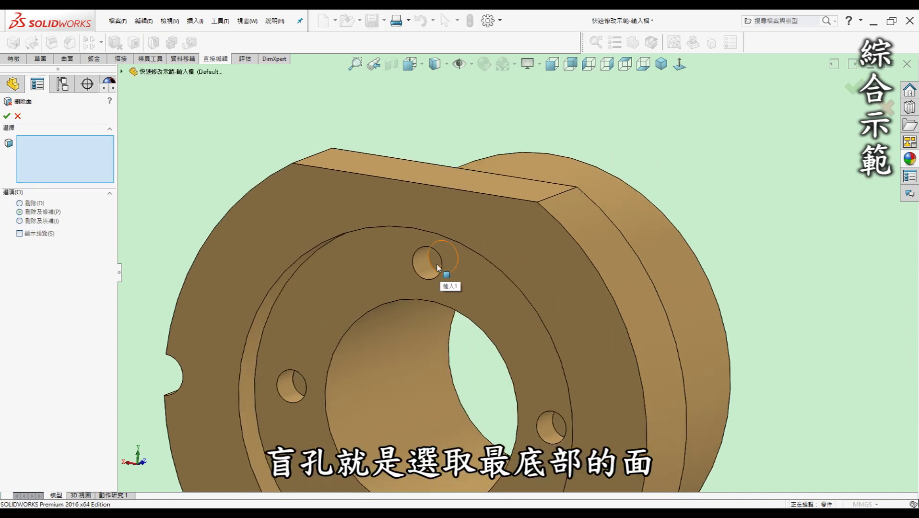
pyautogui.click(438, 267)
pyautogui.click(428, 269)
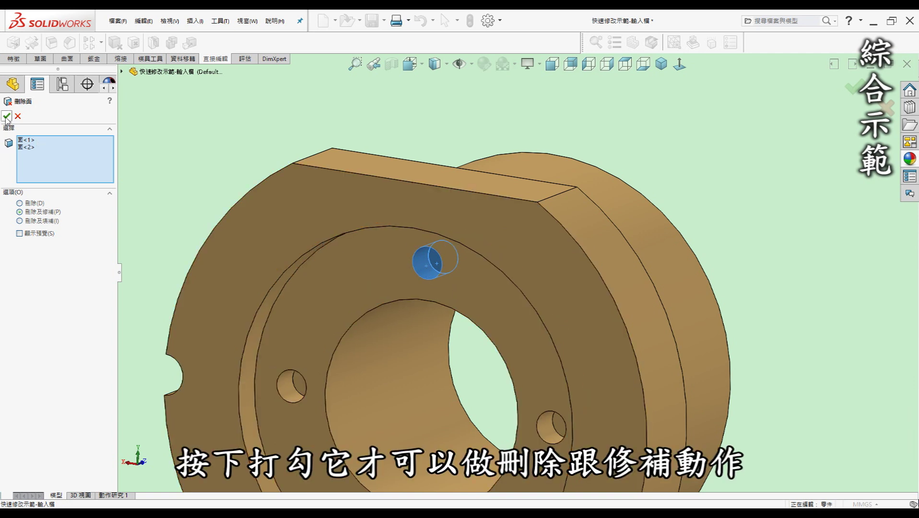
pyautogui.press('Return')
pyautogui.scroll(4, 497, 255)
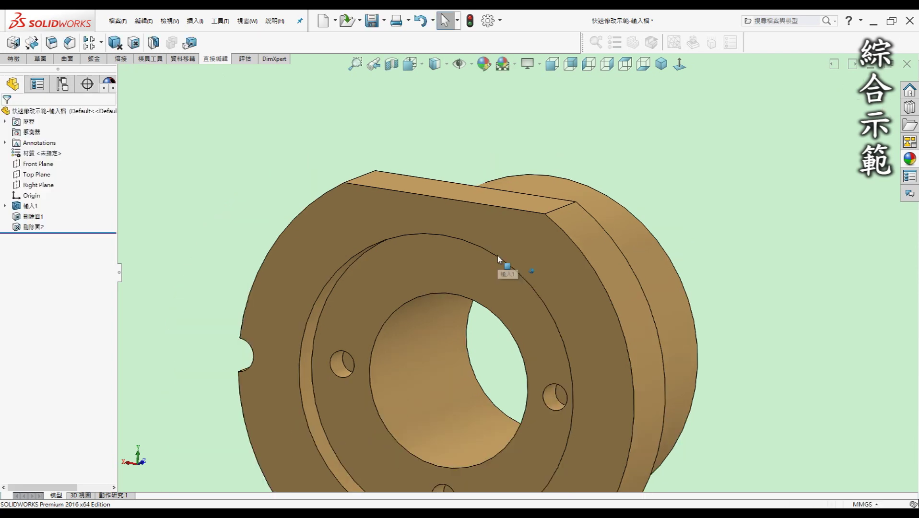
pyautogui.moveTo(512, 441)
pyautogui.mouseDown(button='middle')
pyautogui.moveTo(493, 377)
pyautogui.moveTo(755, 376)
pyautogui.mouseUp(button='middle')
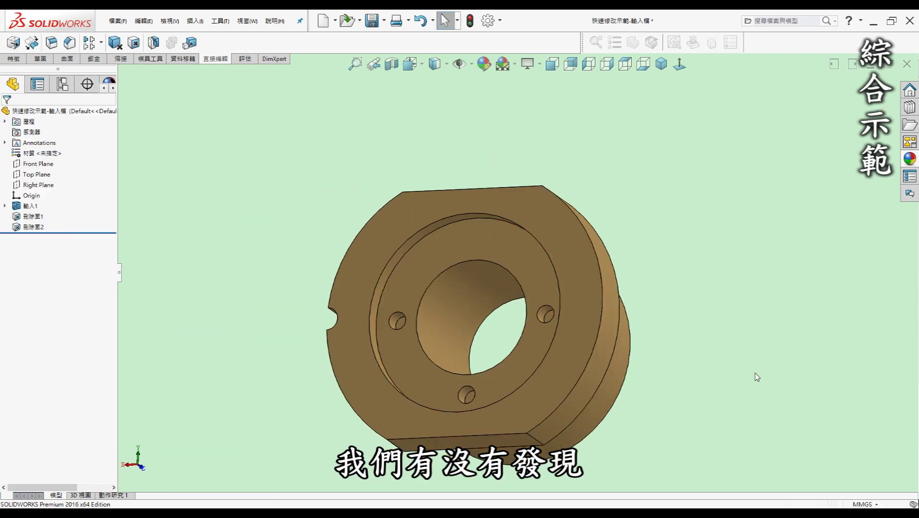
pyautogui.press('Left')
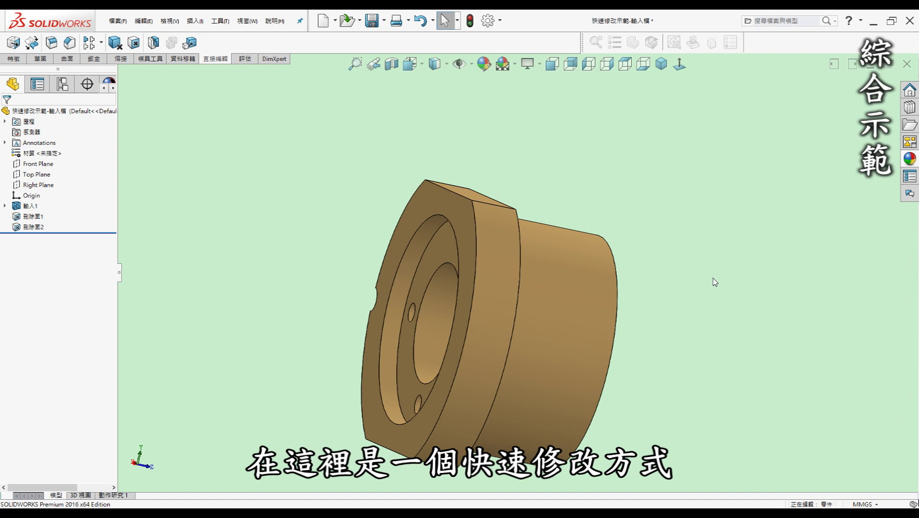
pyautogui.press('Right')
pyautogui.press('Left')
pyautogui.press('Left')
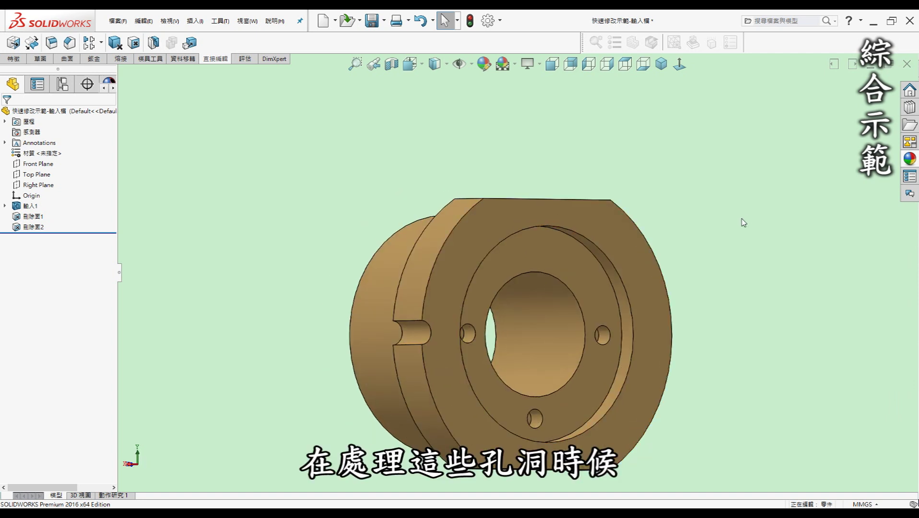
pyautogui.press('Left')
pyautogui.press('Left')
pyautogui.press('Left')
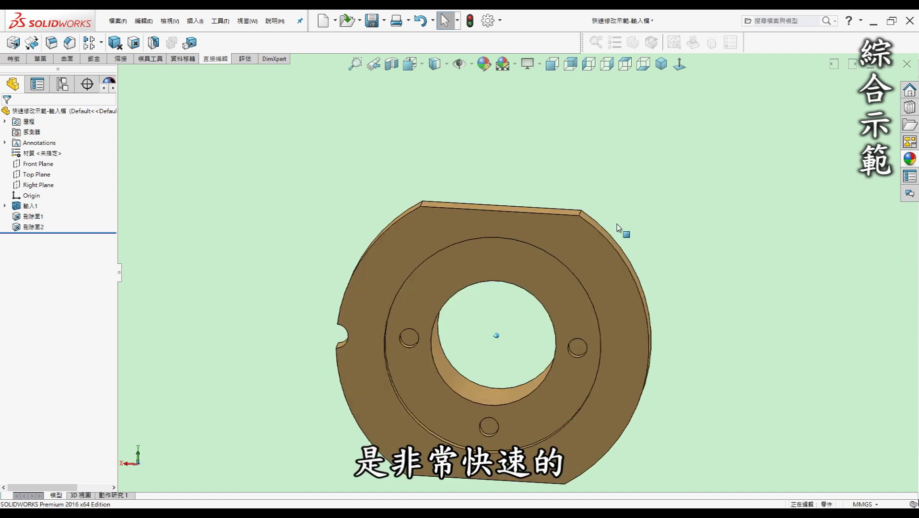
pyautogui.press('Left')
pyautogui.press('Left')
pyautogui.press('Left')
pyautogui.press('Left')
pyautogui.press('Left')
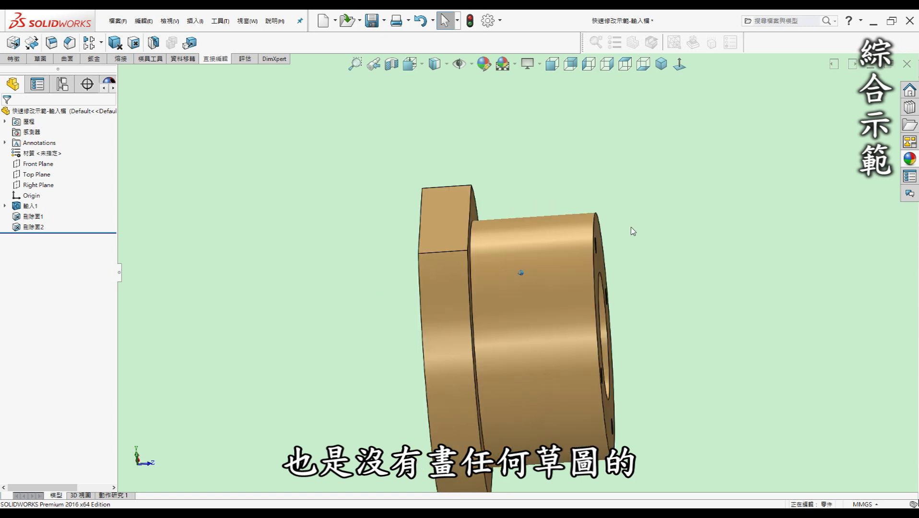
pyautogui.press('Left')
pyautogui.press('Left')
pyautogui.press('Left')
pyautogui.press('Left')
pyautogui.press('Left')
pyautogui.press('Left')
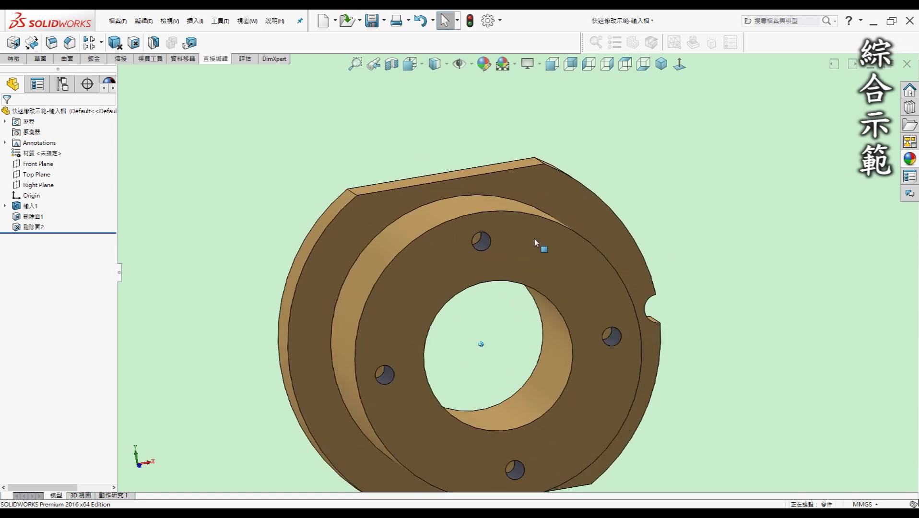
pyautogui.press('Left')
pyautogui.press('Left')
pyautogui.press('Left')
pyautogui.press('Left')
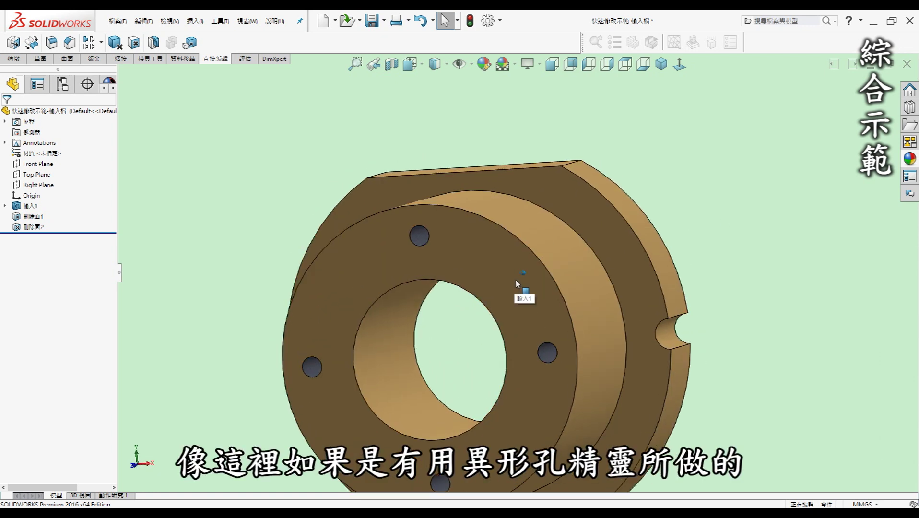
pyautogui.press('Left')
pyautogui.press('Left')
pyautogui.press('Left')
pyautogui.press('Left')
pyautogui.press('Left')
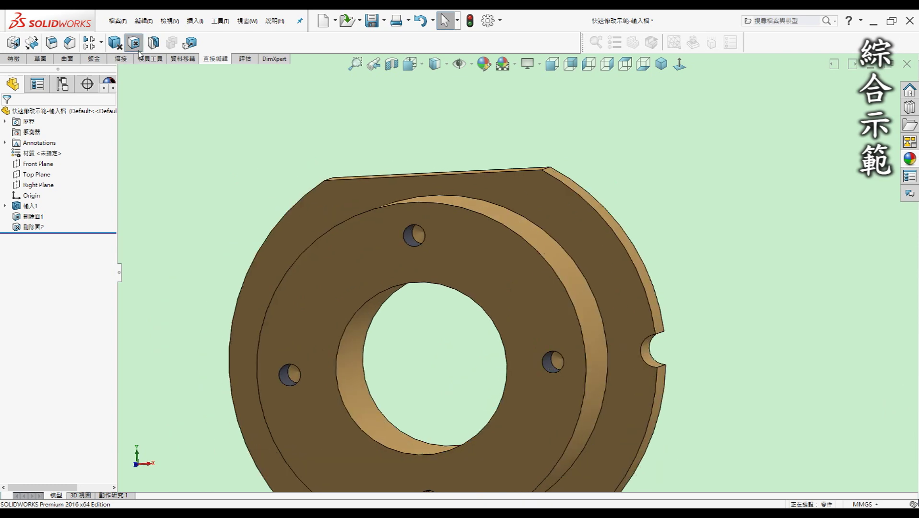
# - Delete and patch the top bolt hole's cylindrical wall and bottom face
pyautogui.click(134, 44)
pyautogui.scroll(-3, 417, 246)
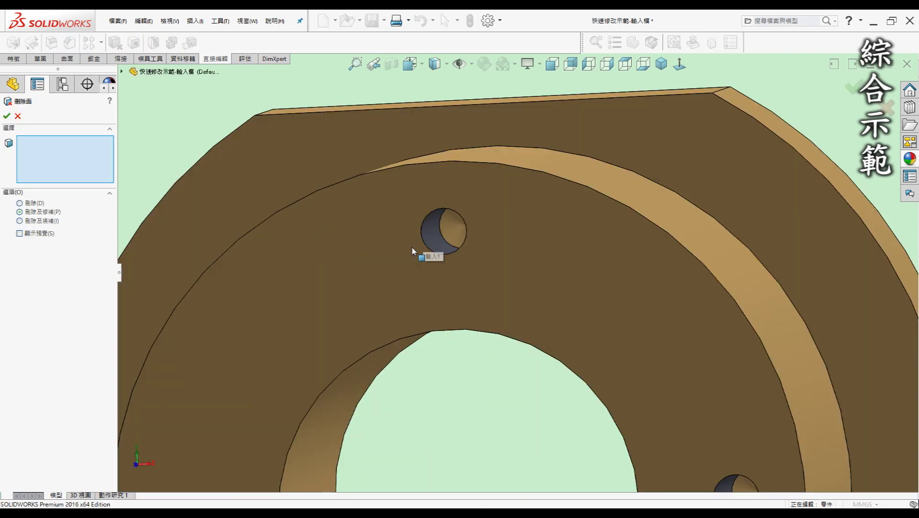
pyautogui.scroll(-3, 412, 250)
pyautogui.click(476, 254)
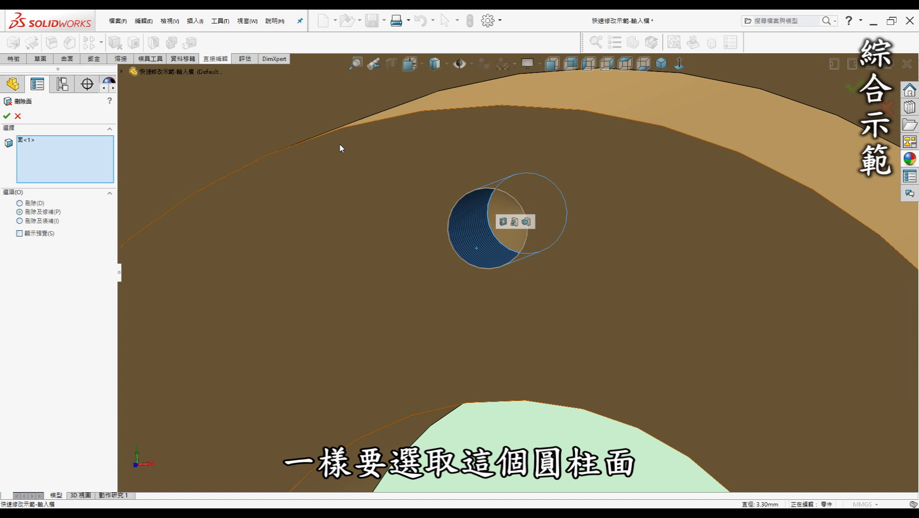
pyautogui.press('Left')
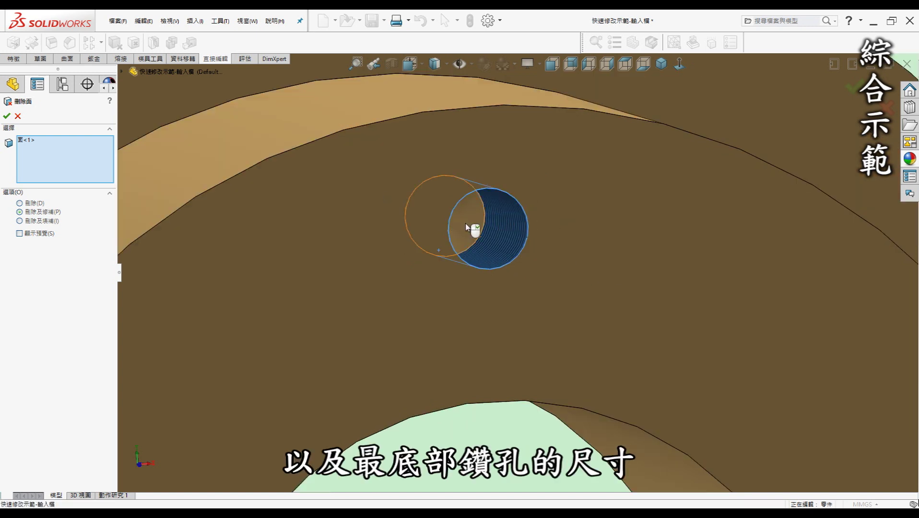
pyautogui.click(465, 224)
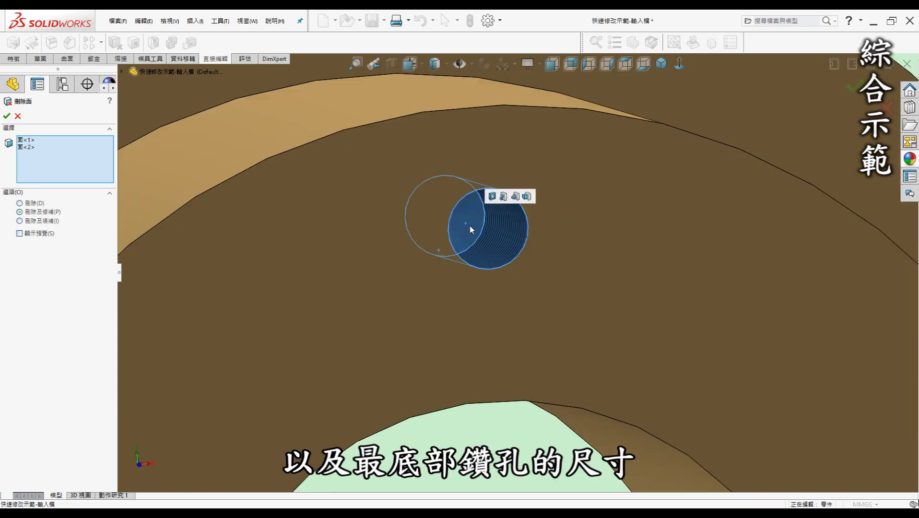
pyautogui.click(7, 115)
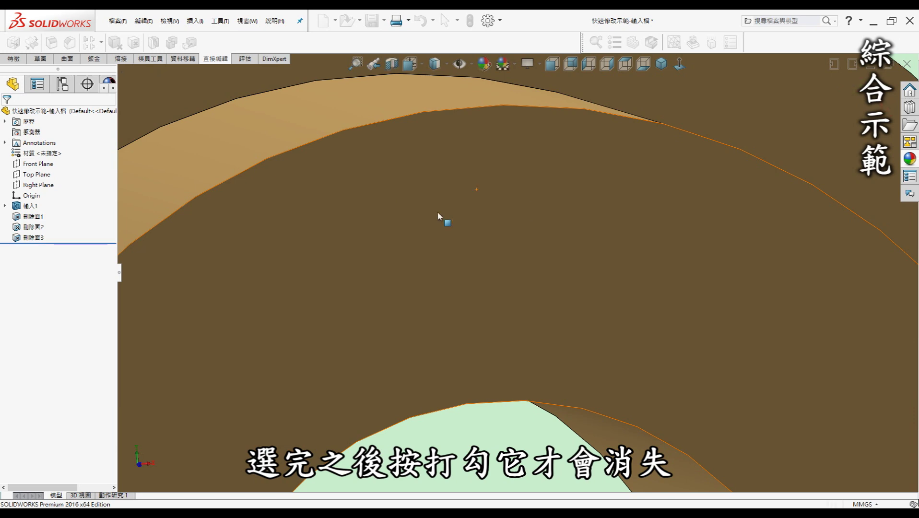
pyautogui.scroll(5, 568, 222)
pyautogui.scroll(3, 504, 358)
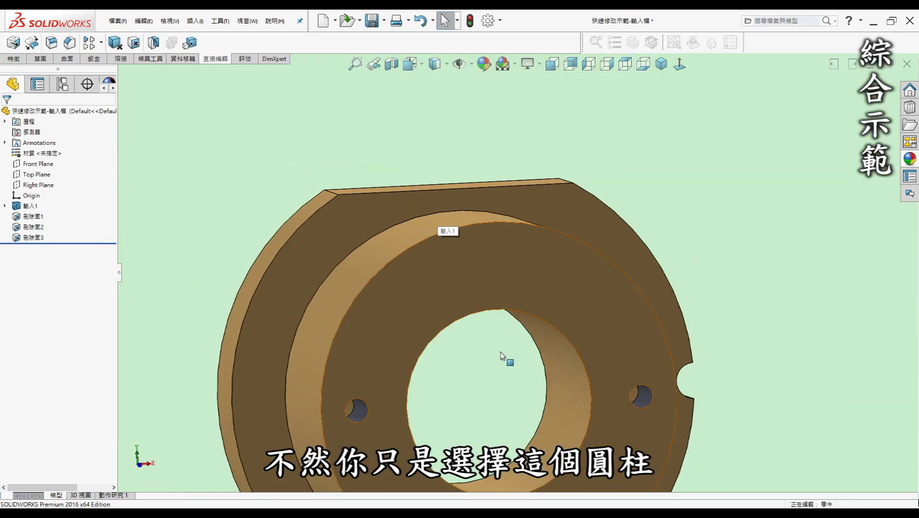
# - Orbit to view the cylindrical body and start a Move Face
pyautogui.moveTo(505, 358); pyautogui.dragTo(535, 354, button='middle')
pyautogui.click(533, 351)
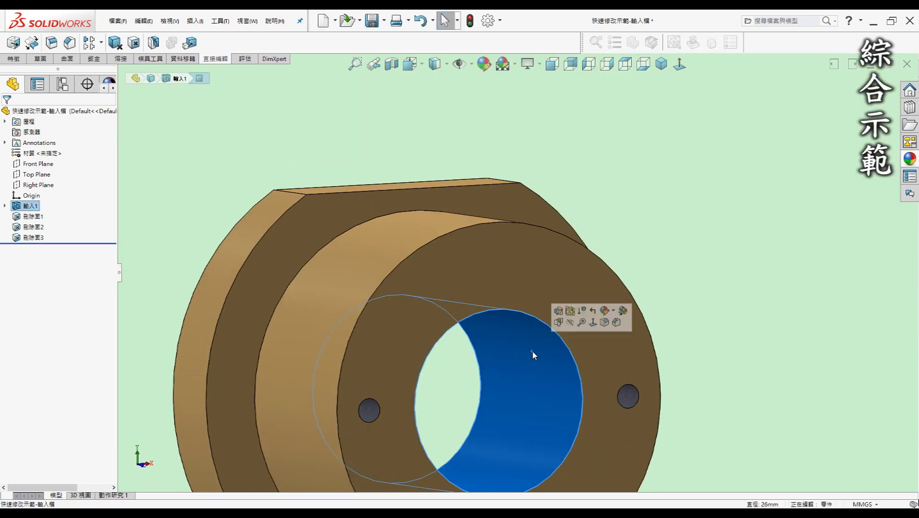
pyautogui.click(694, 249)
pyautogui.moveTo(695, 248)
pyautogui.mouseDown(button='middle')
pyautogui.moveTo(466, 323)
pyautogui.moveTo(341, 237)
pyautogui.mouseUp(button='middle')
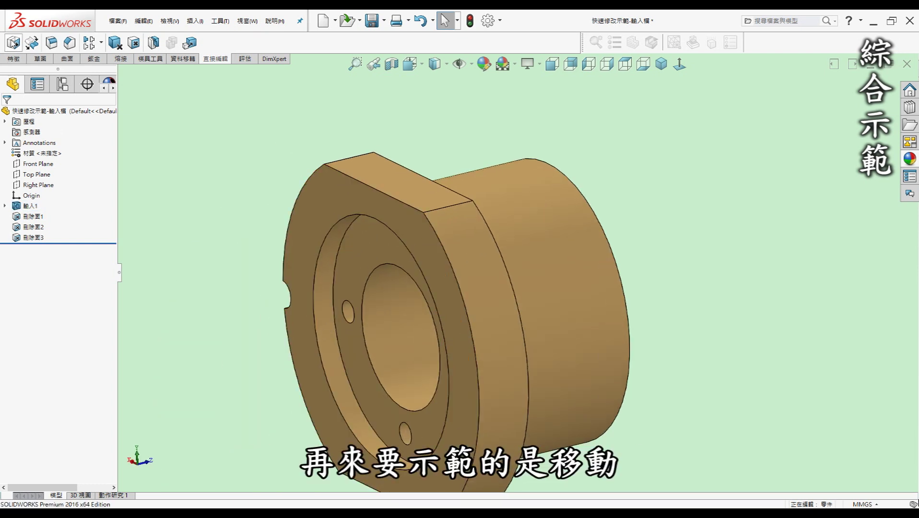
pyautogui.click(14, 43)
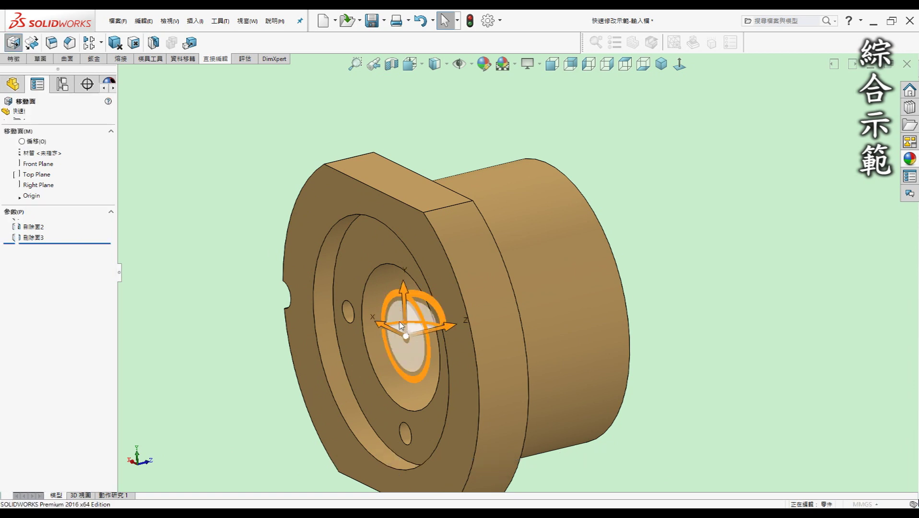
# - Translate the recessed ring face around the bore 3 mm in Z, with the direction reversed
pyautogui.click(348, 261)
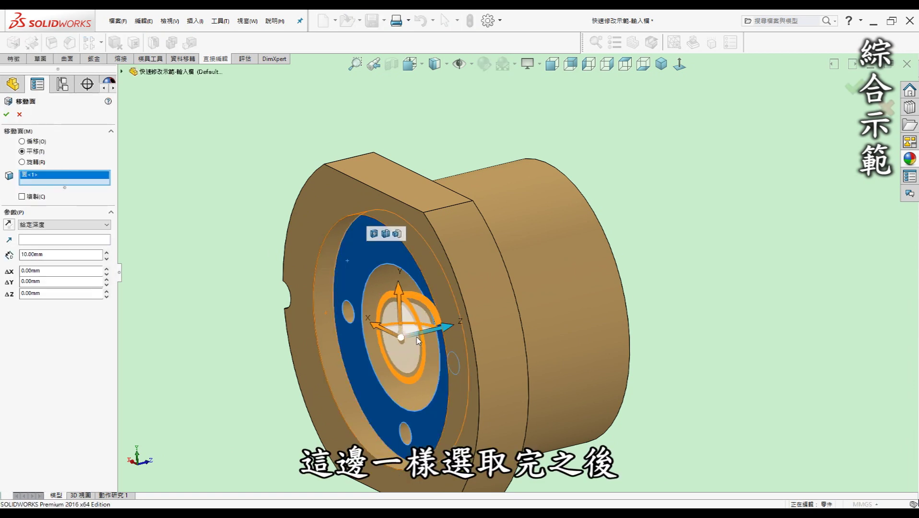
pyautogui.moveTo(417, 341); pyautogui.dragTo(406, 342)
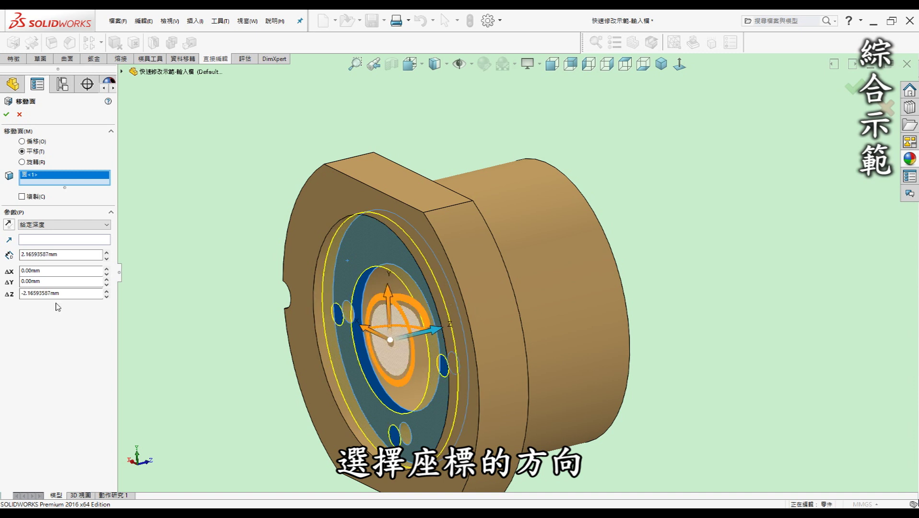
pyautogui.moveTo(60, 293); pyautogui.dragTo(2, 290)
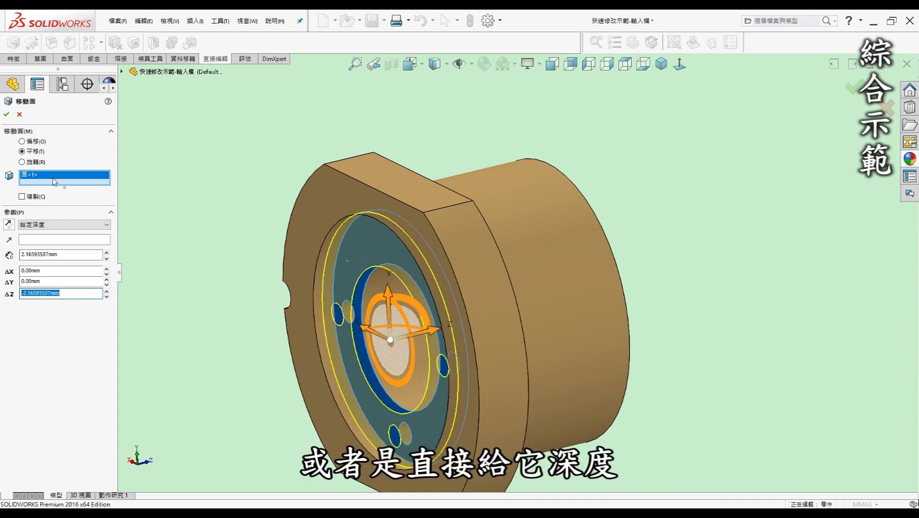
pyautogui.write('3')
pyautogui.press('Return')
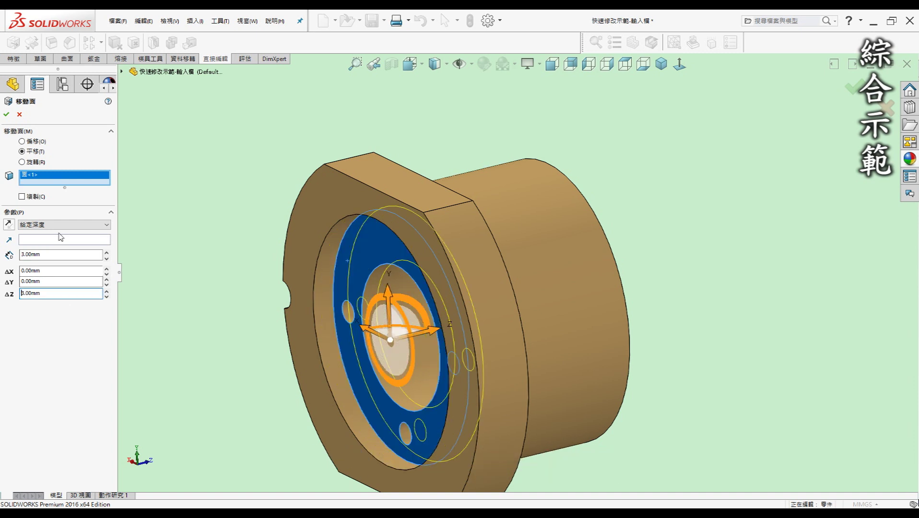
pyautogui.moveTo(390, 293); pyautogui.dragTo(192, 293, button='middle')
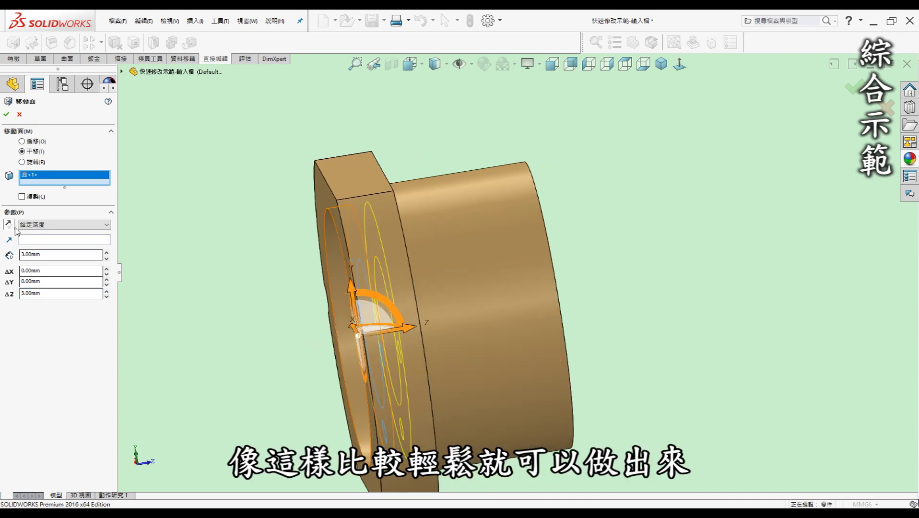
pyautogui.click(15, 229)
pyautogui.moveTo(336, 334); pyautogui.dragTo(382, 334, button='middle')
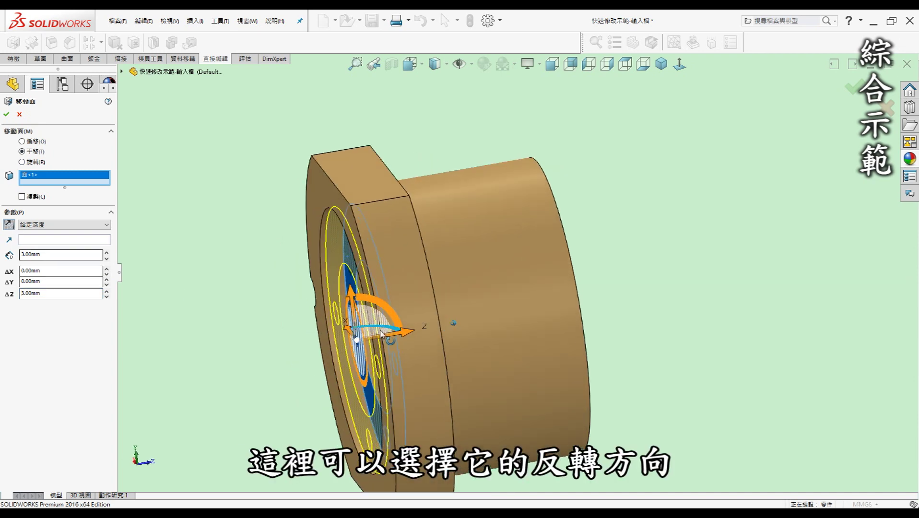
pyautogui.click(6, 114)
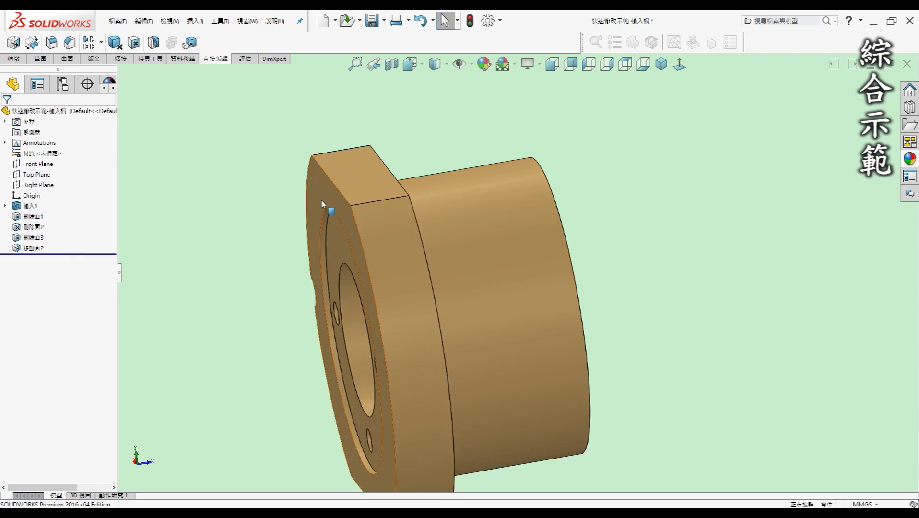
# - Lengthen the boss by dragging its end face outward, then section the part on the Right Plane
pyautogui.click(13, 42)
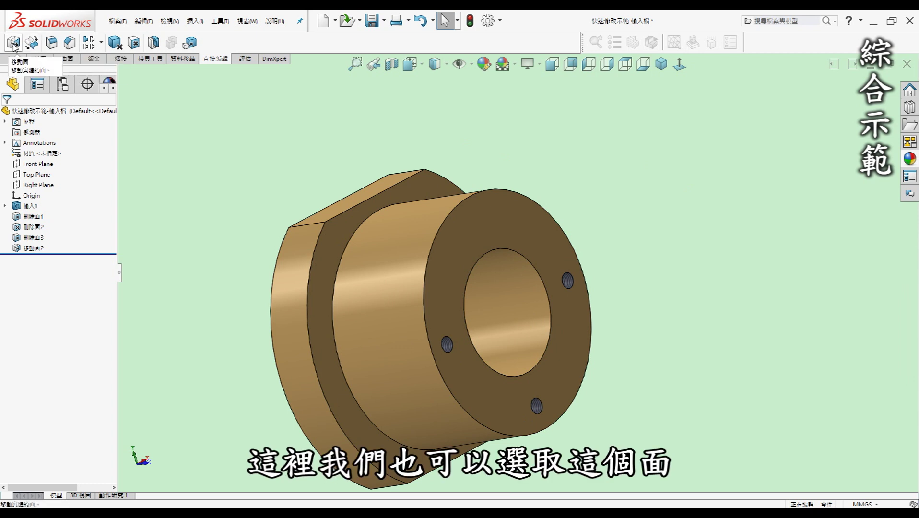
pyautogui.click(501, 224)
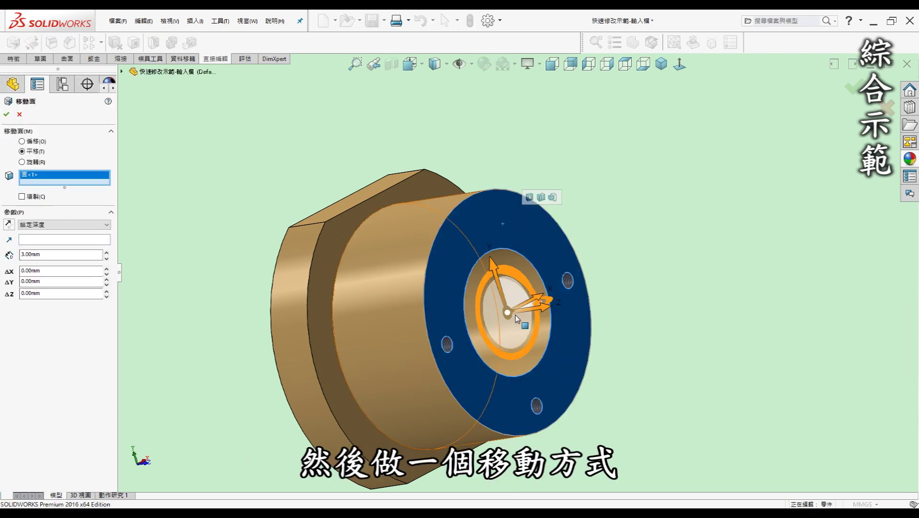
pyautogui.moveTo(514, 315); pyautogui.dragTo(570, 305, button='middle')
pyautogui.moveTo(570, 305); pyautogui.dragTo(597, 304)
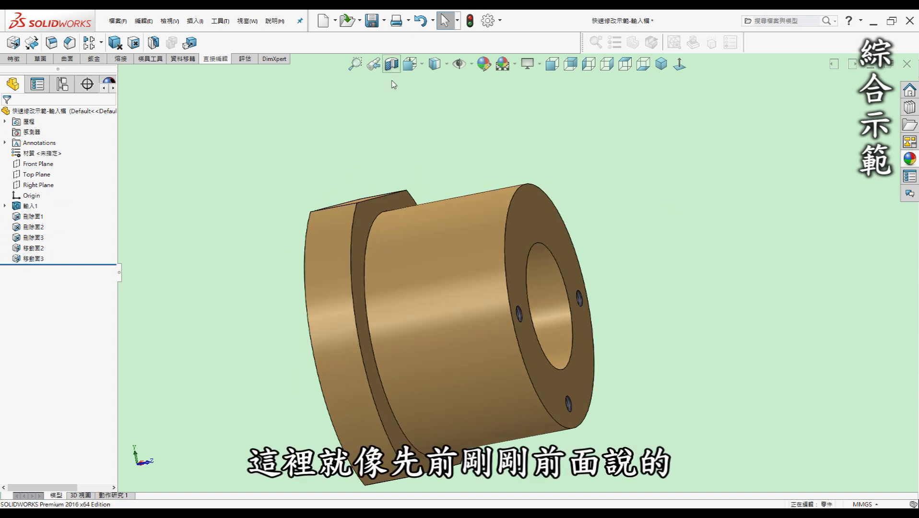
pyautogui.click(391, 65)
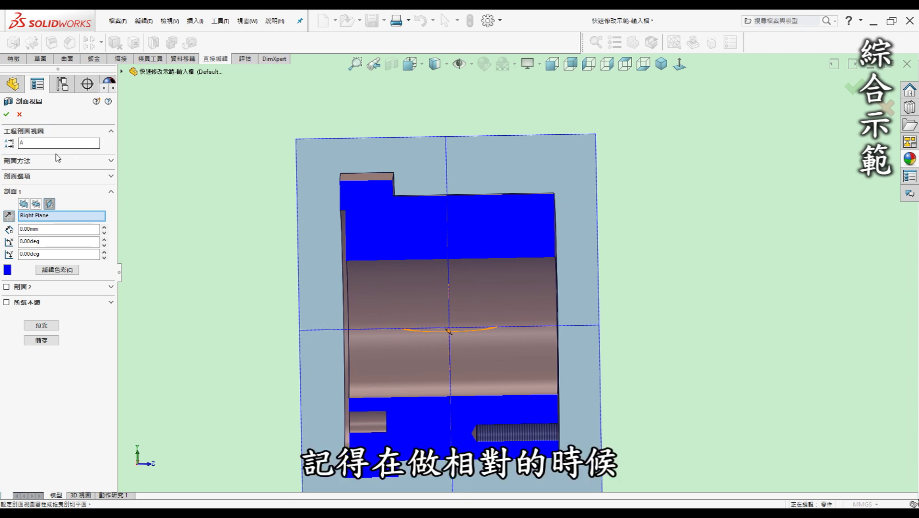
# - Cancel the section view and orbit back to an isometric view of the whole part
pyautogui.click(19, 115)
pyautogui.moveTo(394, 312); pyautogui.dragTo(400, 277, button='middle')
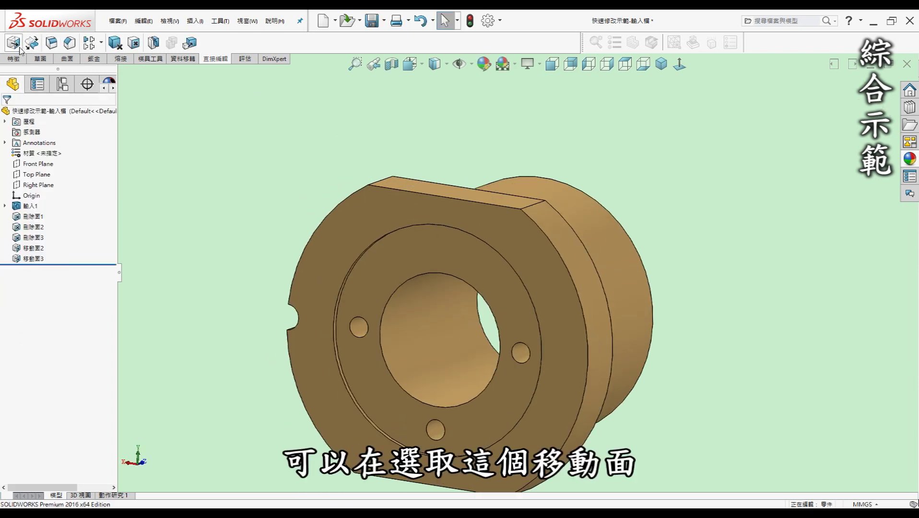
pyautogui.click(390, 374)
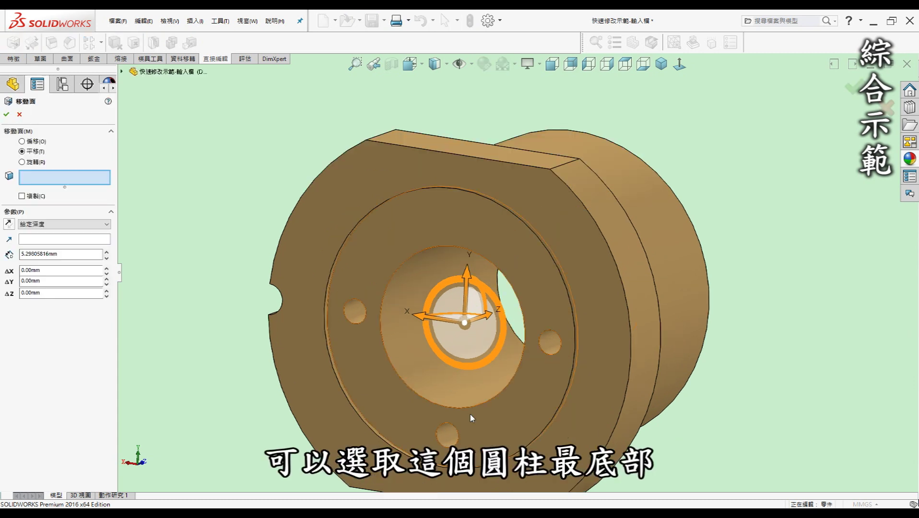
# - Move the bottom bolt hole's face 5 mm in Z, with the direction reversed
pyautogui.scroll(-5, 469, 413)
pyautogui.scroll(3, 477, 423)
pyautogui.click(496, 399)
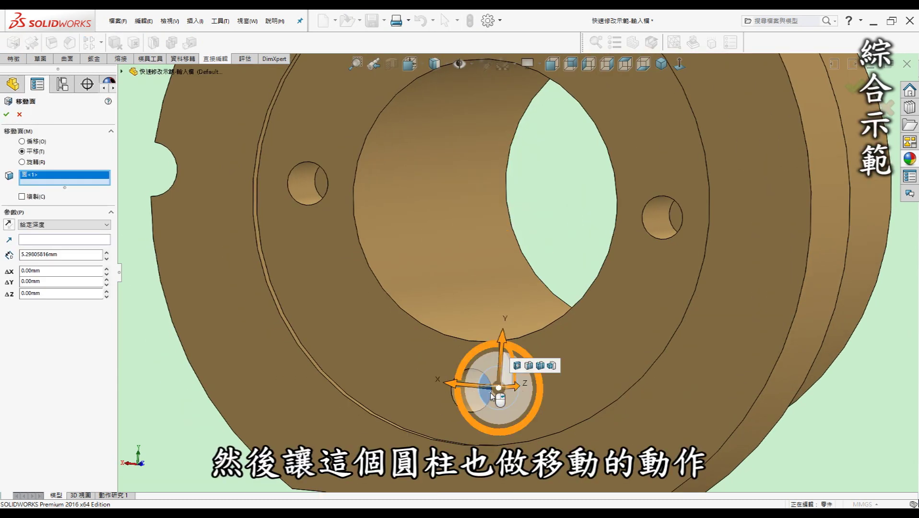
pyautogui.scroll(2, 505, 378)
pyautogui.moveTo(505, 377); pyautogui.dragTo(558, 382, button='middle')
pyautogui.moveTo(563, 375); pyautogui.dragTo(545, 374)
pyautogui.click(63, 295)
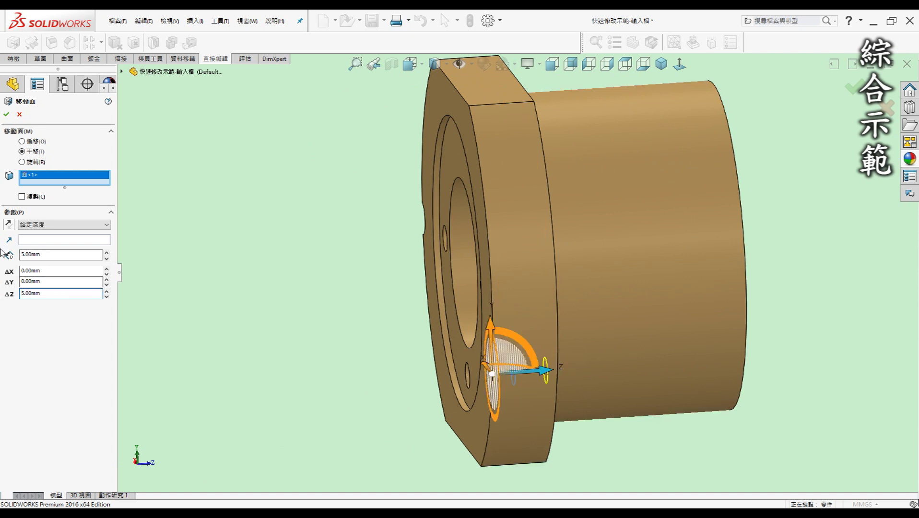
pyautogui.click(13, 225)
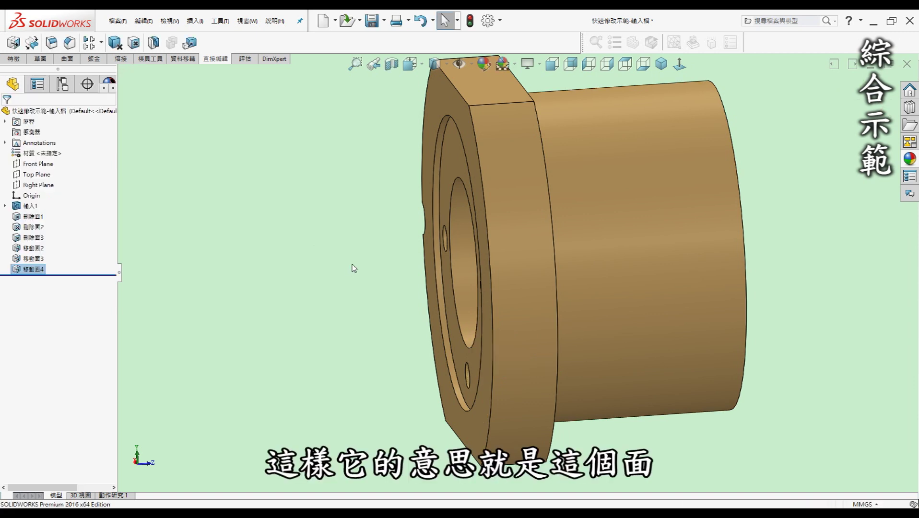
pyautogui.hotkey('ctrl', '2')
# - Orbit the part obliquely, then return to the standard isometric view
pyautogui.scroll(-5, 550, 348)
pyautogui.moveTo(546, 332)
pyautogui.mouseDown(button='middle')
pyautogui.moveTo(425, 340)
pyautogui.moveTo(469, 336)
pyautogui.moveTo(469, 354)
pyautogui.moveTo(484, 362)
pyautogui.mouseUp(button='middle')
pyautogui.scroll(3, 582, 341)
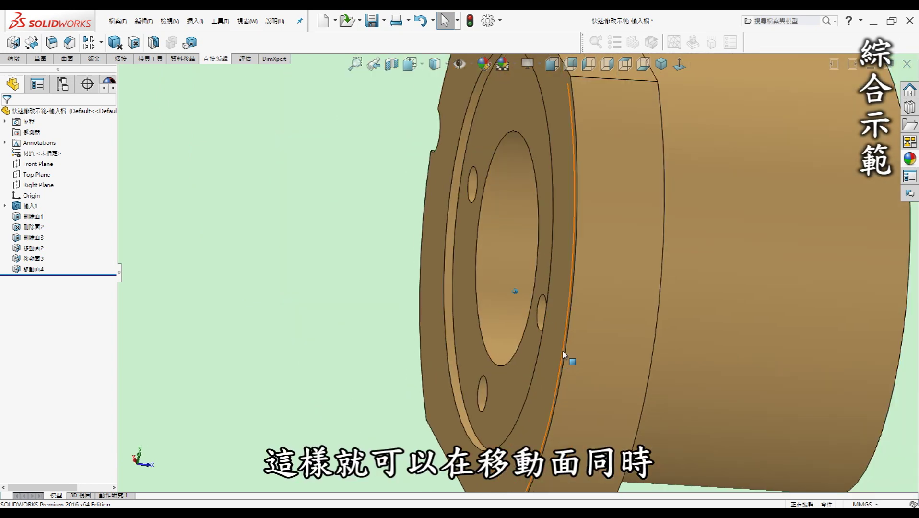
pyautogui.scroll(3, 570, 360)
pyautogui.moveTo(455, 158); pyautogui.dragTo(518, 181, button='middle')
pyautogui.hotkey('ctrl', '7')
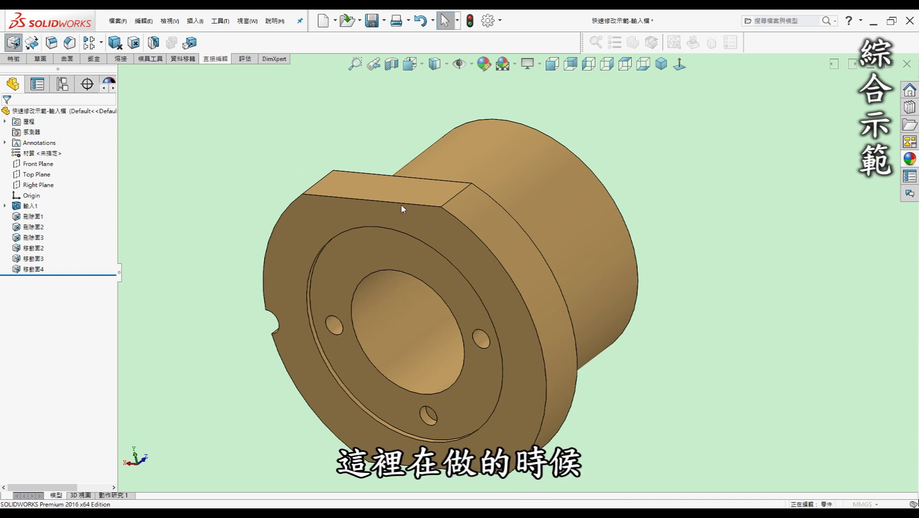
# - Drag the flange's flat top face up 4.26 mm along Y and inspect the result
pyautogui.click(409, 200)
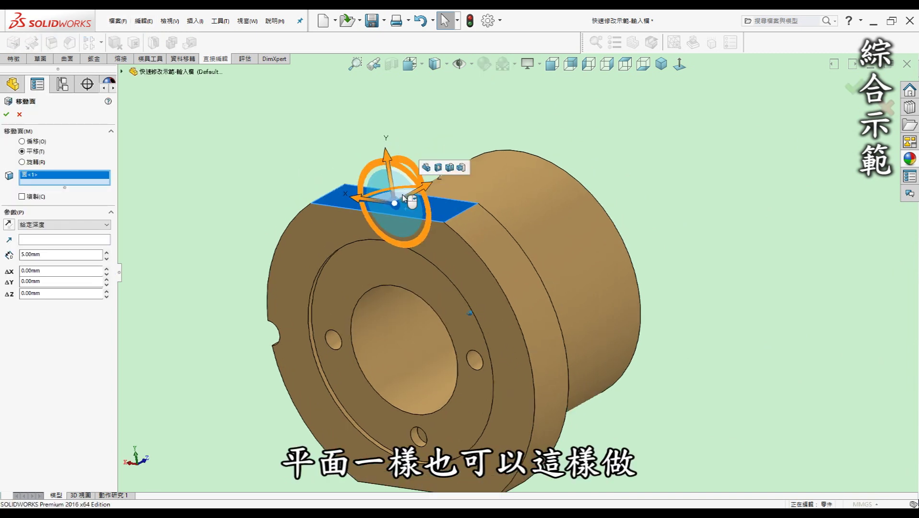
pyautogui.moveTo(405, 199); pyautogui.dragTo(398, 117, button='middle')
pyautogui.moveTo(403, 154); pyautogui.dragTo(402, 136)
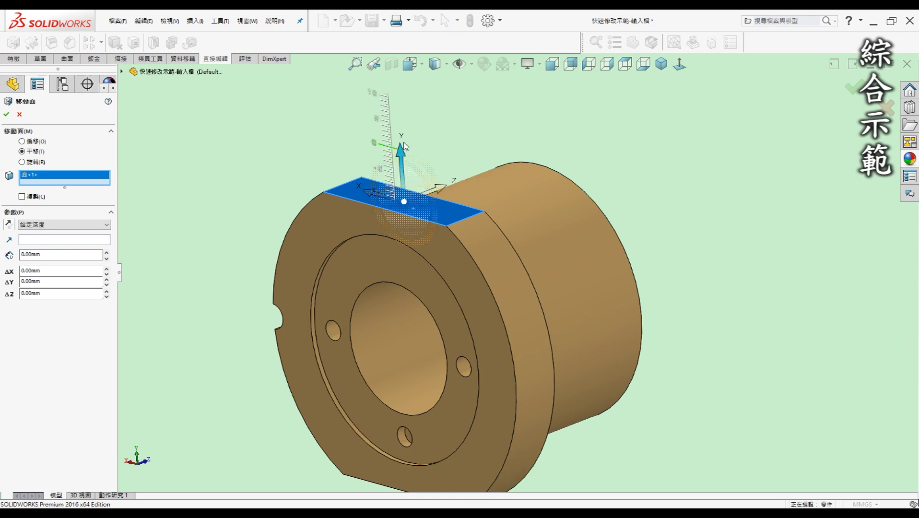
pyautogui.click(10, 117)
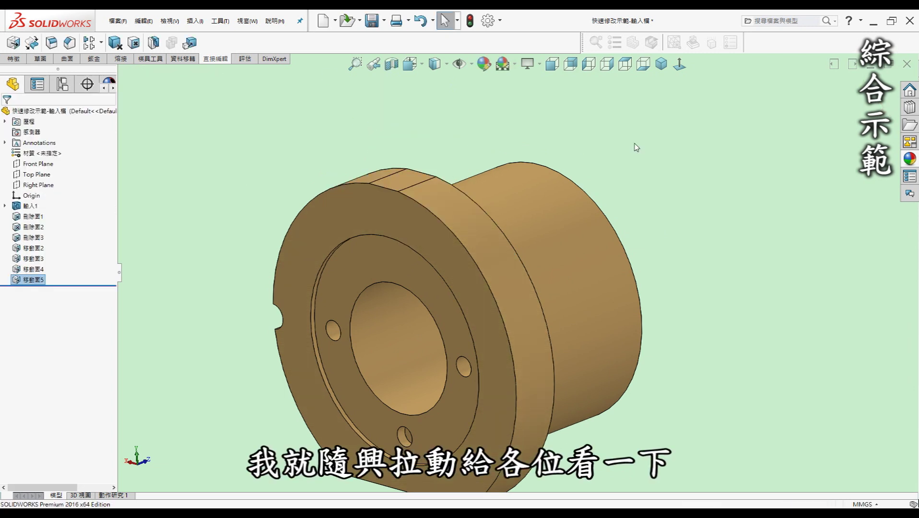
pyautogui.moveTo(636, 147); pyautogui.dragTo(414, 140, button='middle')
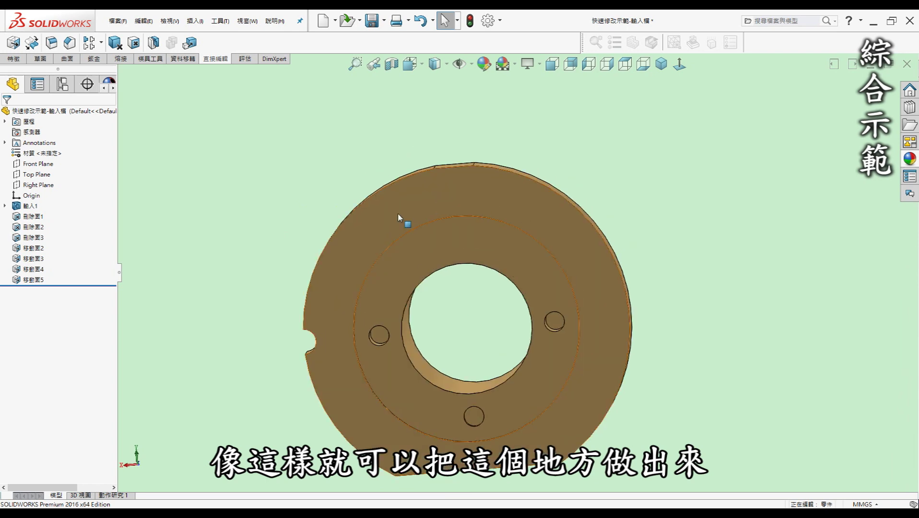
pyautogui.moveTo(397, 213); pyautogui.dragTo(191, 147, button='middle')
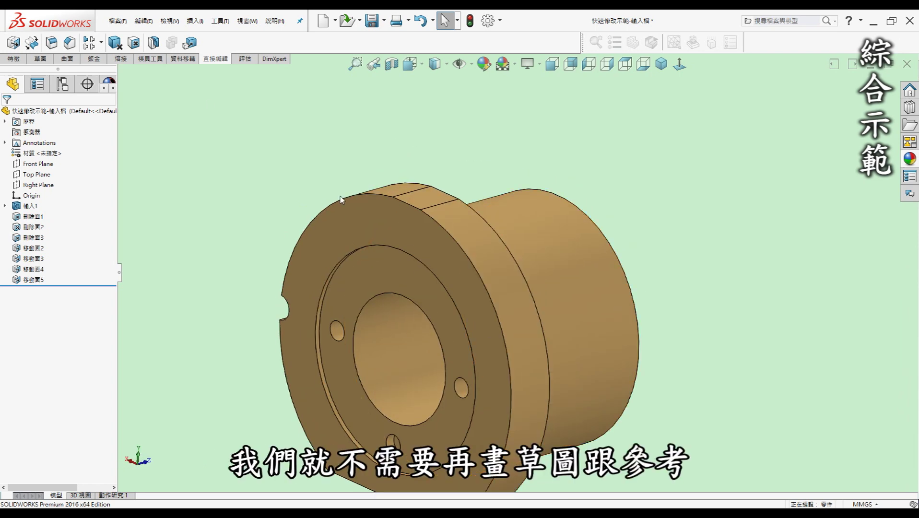
pyautogui.moveTo(476, 220); pyautogui.dragTo(399, 238, button='middle')
pyautogui.moveTo(633, 221)
pyautogui.mouseDown(button='middle')
pyautogui.moveTo(380, 314)
pyautogui.moveTo(435, 281)
pyautogui.moveTo(496, 273)
pyautogui.mouseUp(button='middle')
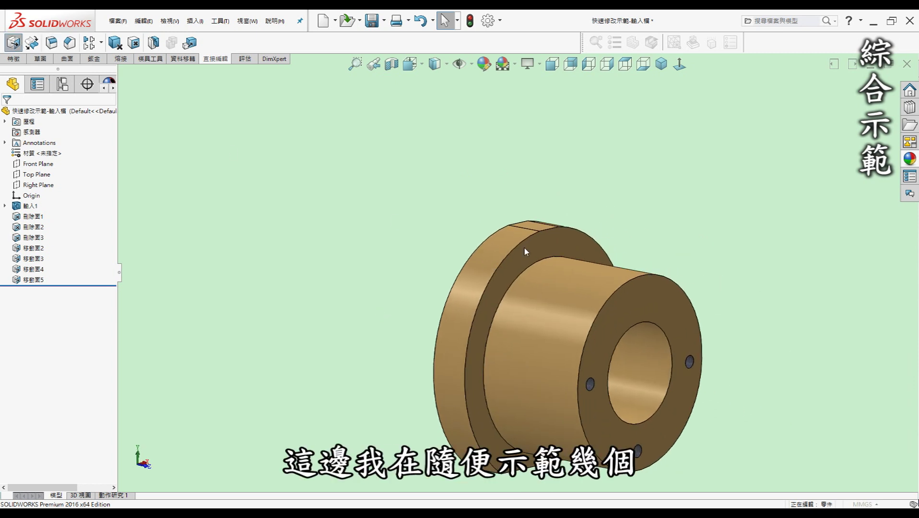
# - Push the flange's inner face back about 3.33 mm along Z to thin the flange
pyautogui.click(538, 241)
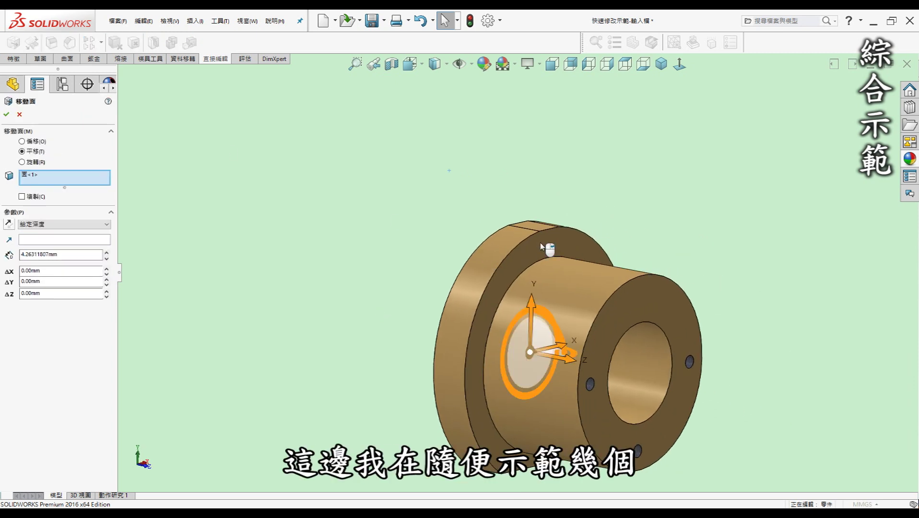
pyautogui.moveTo(545, 246); pyautogui.dragTo(585, 361, button='middle')
pyautogui.moveTo(585, 361); pyautogui.dragTo(579, 360)
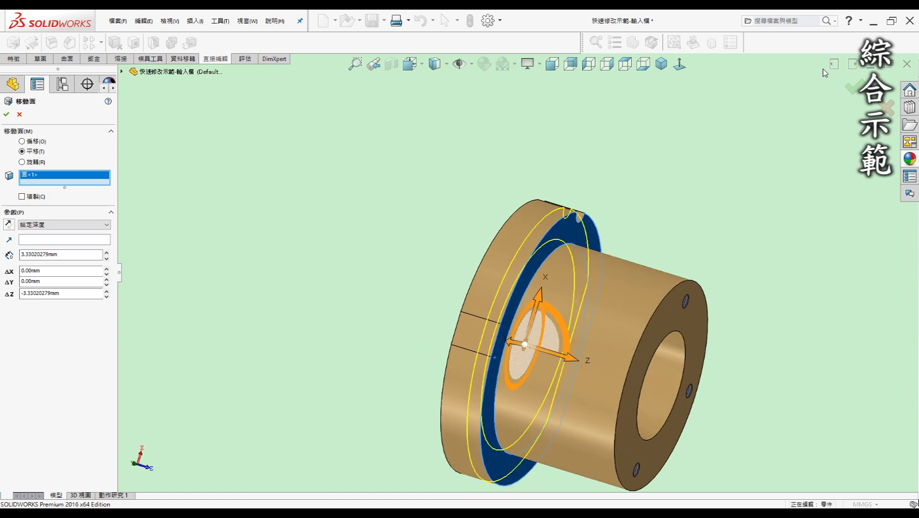
pyautogui.press('Return')
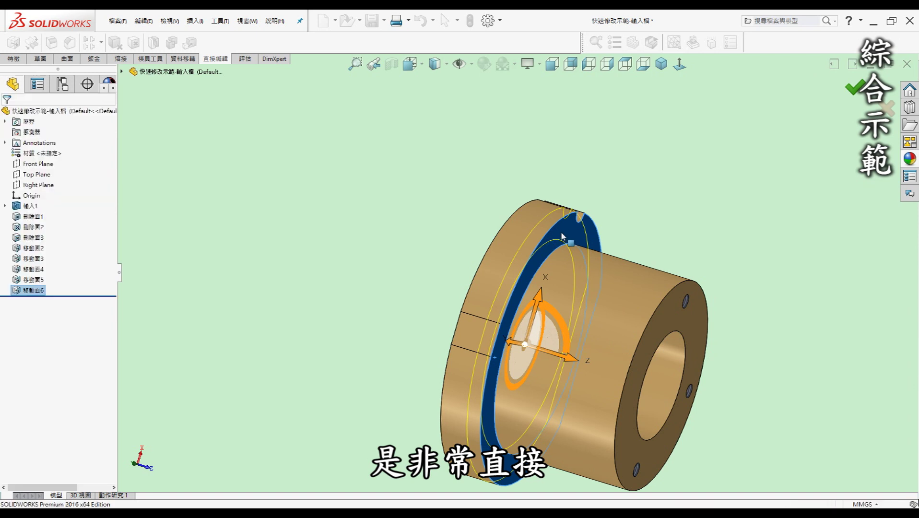
pyautogui.moveTo(575, 231); pyautogui.dragTo(716, 191, button='middle')
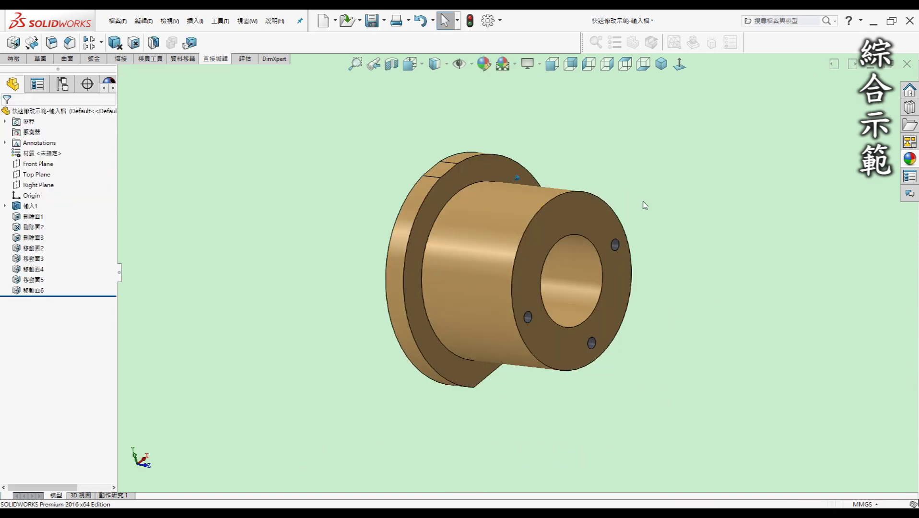
pyautogui.hotkey('ctrl', '7')
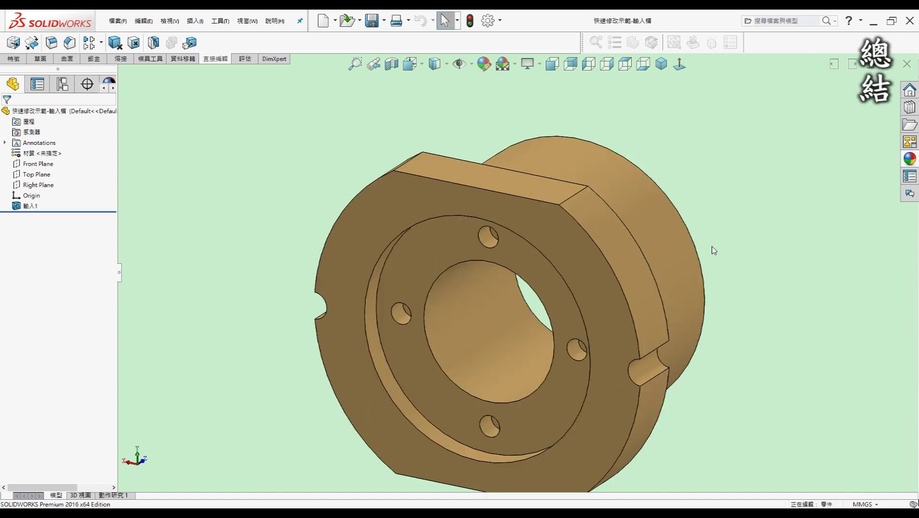
pyautogui.moveTo(721, 271)
pyautogui.mouseDown(button='middle')
pyautogui.moveTo(749, 278)
pyautogui.moveTo(756, 254)
pyautogui.moveTo(770, 269)
pyautogui.mouseUp(button='middle')
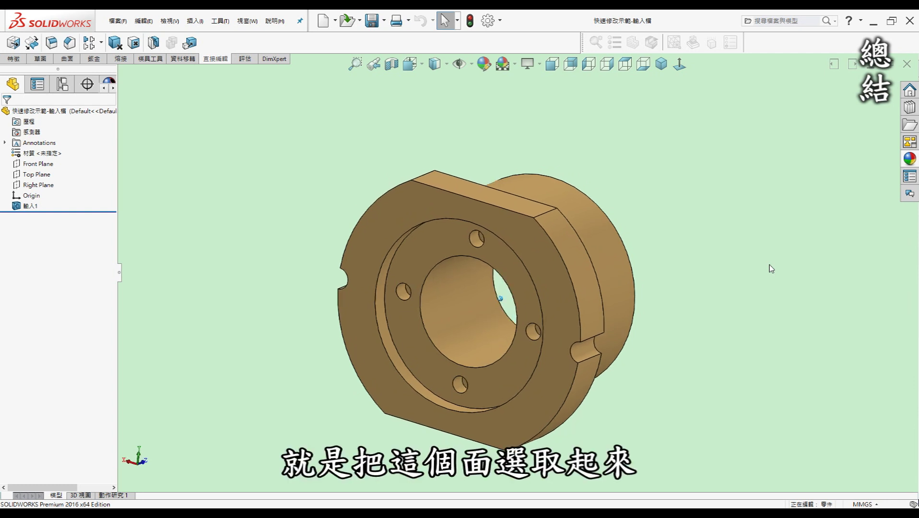
pyautogui.moveTo(771, 269); pyautogui.dragTo(771, 268, button='middle')
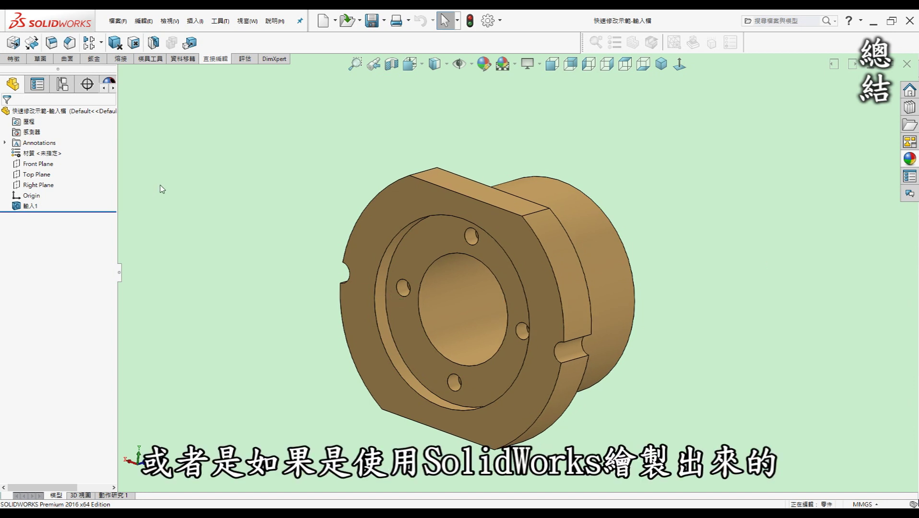
pyautogui.moveTo(162, 188); pyautogui.dragTo(166, 189, button='middle')
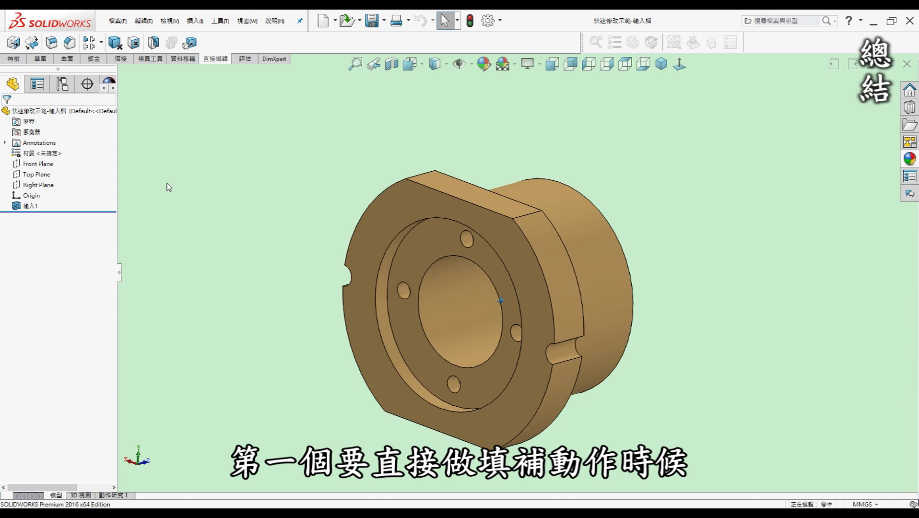
pyautogui.moveTo(169, 187); pyautogui.dragTo(169, 187, button='middle')
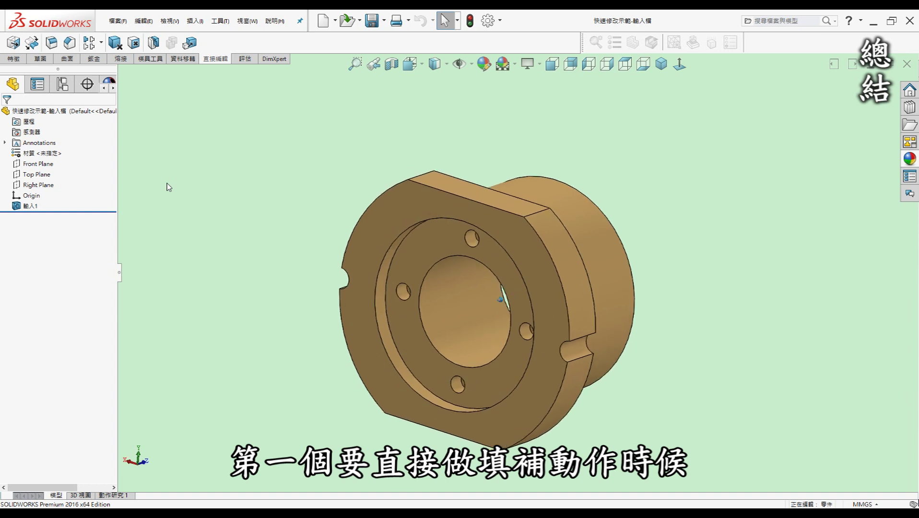
pyautogui.moveTo(169, 187); pyautogui.dragTo(169, 187, button='middle')
pyautogui.press('Right')
pyautogui.press('Right')
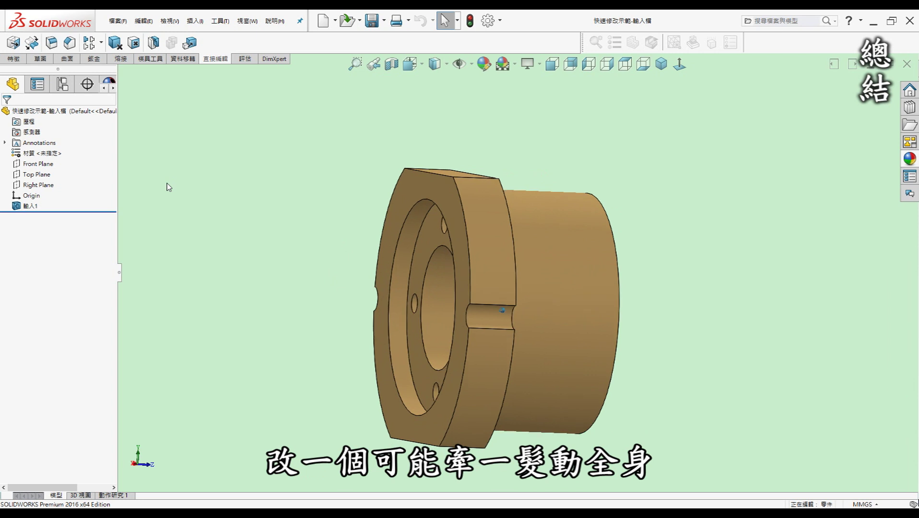
pyautogui.press('Right')
pyautogui.press('Right')
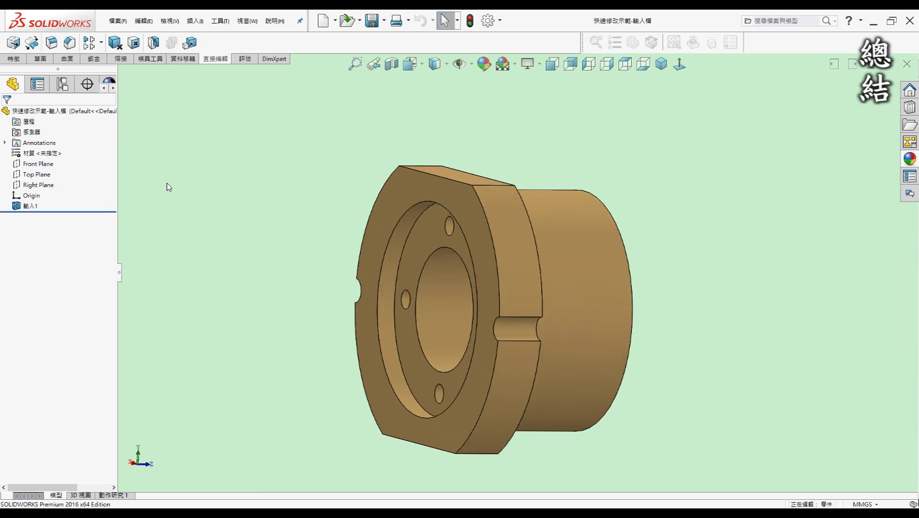
pyautogui.press('Right')
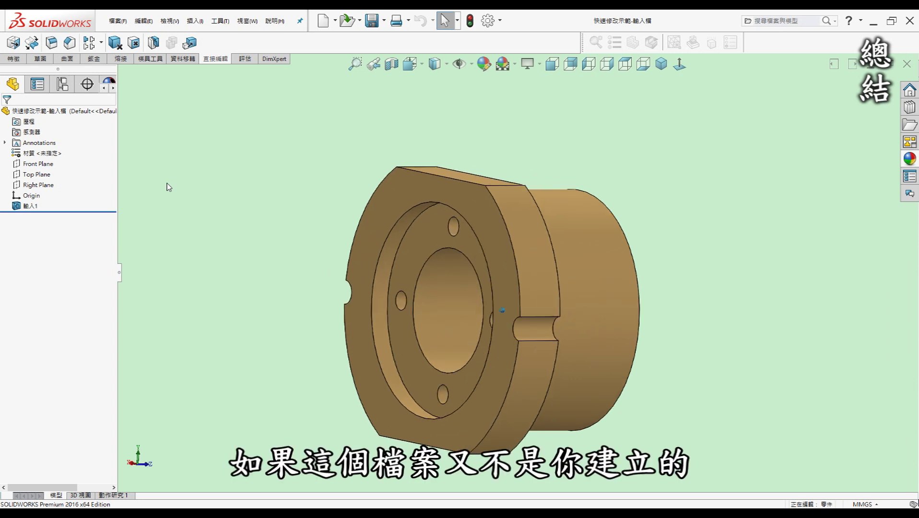
pyautogui.press('Right')
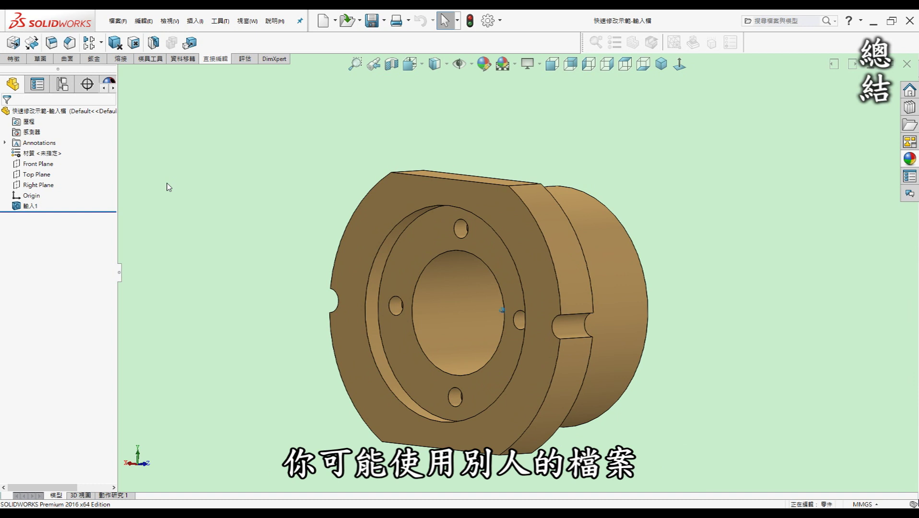
pyautogui.press('Right')
pyautogui.press('Down')
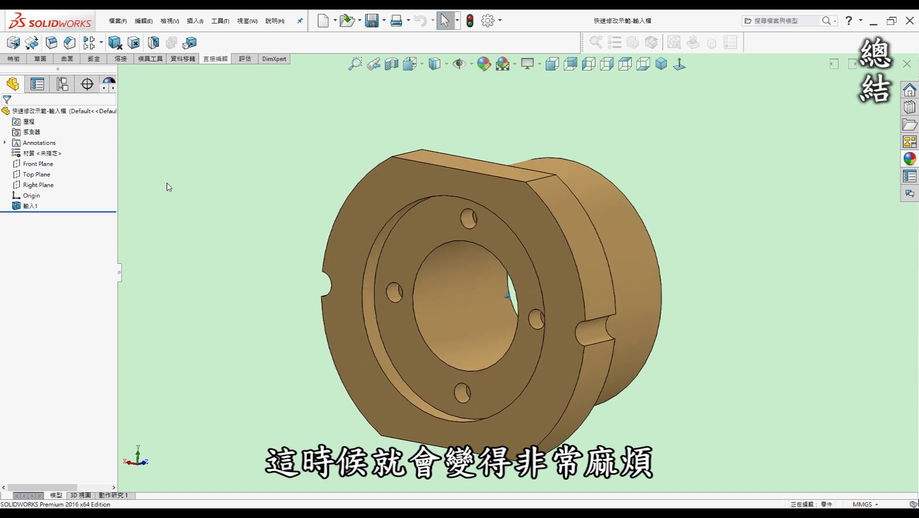
pyautogui.hotkey('ctrl', '2')
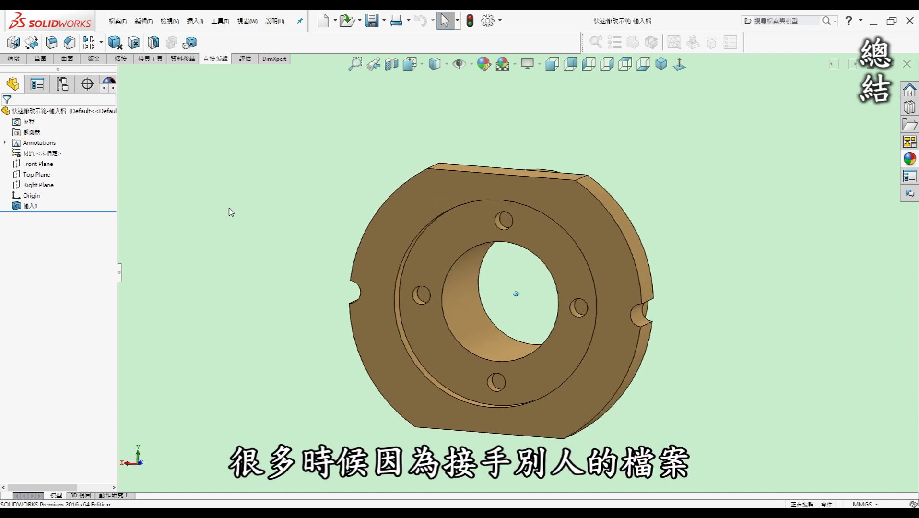
pyautogui.press('Left')
pyautogui.press('Left')
pyautogui.press('Left')
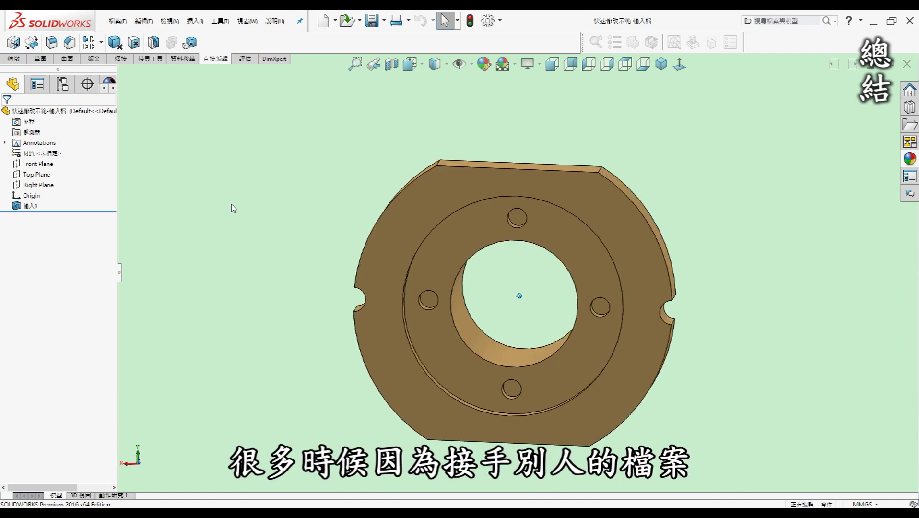
pyautogui.press('Left')
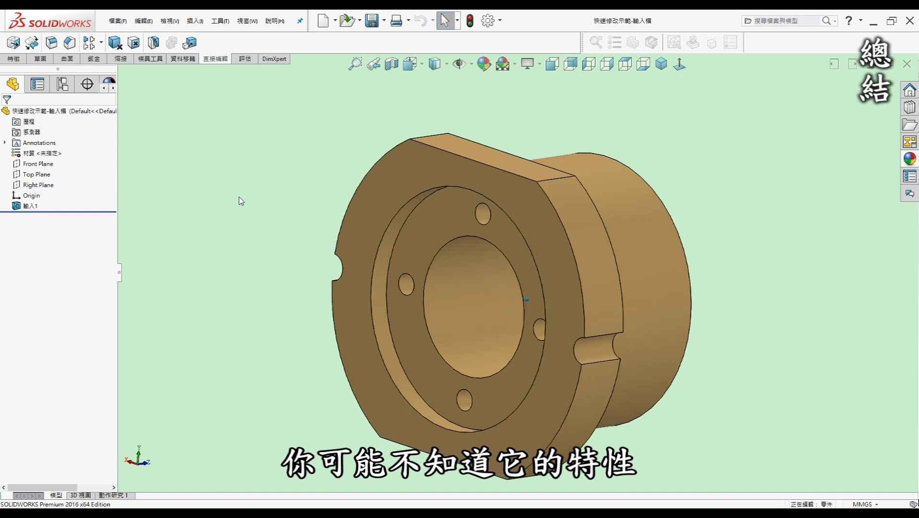
pyautogui.press('Right')
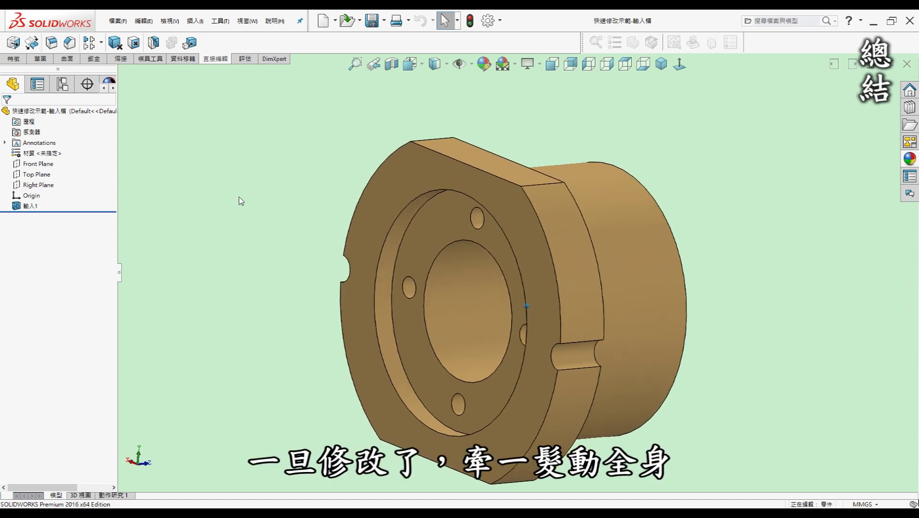
pyautogui.press('Right')
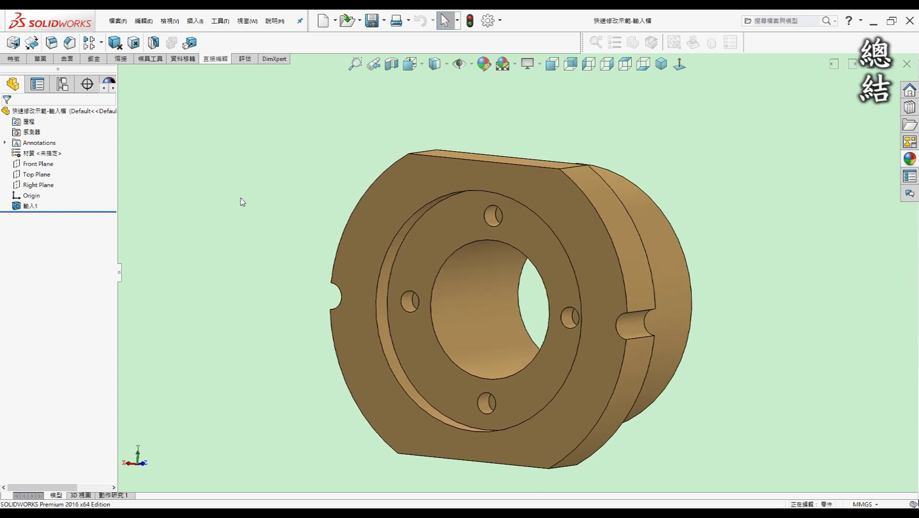
pyautogui.press('Right')
pyautogui.press('Right')
pyautogui.press('Left')
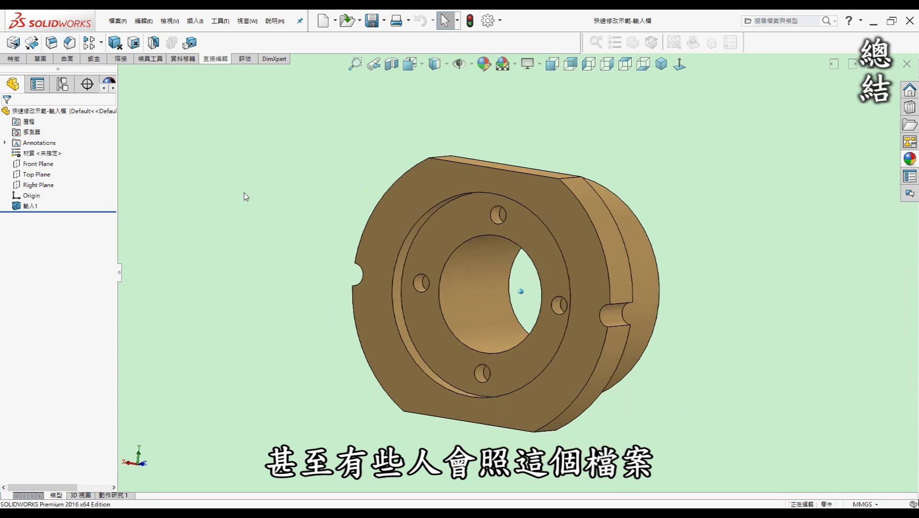
pyautogui.press('Left')
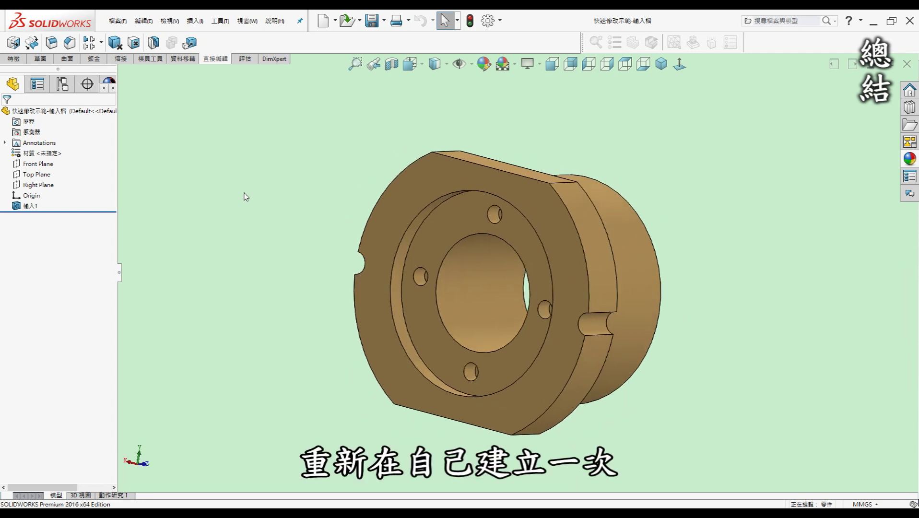
pyautogui.press('Left')
pyautogui.press('Left')
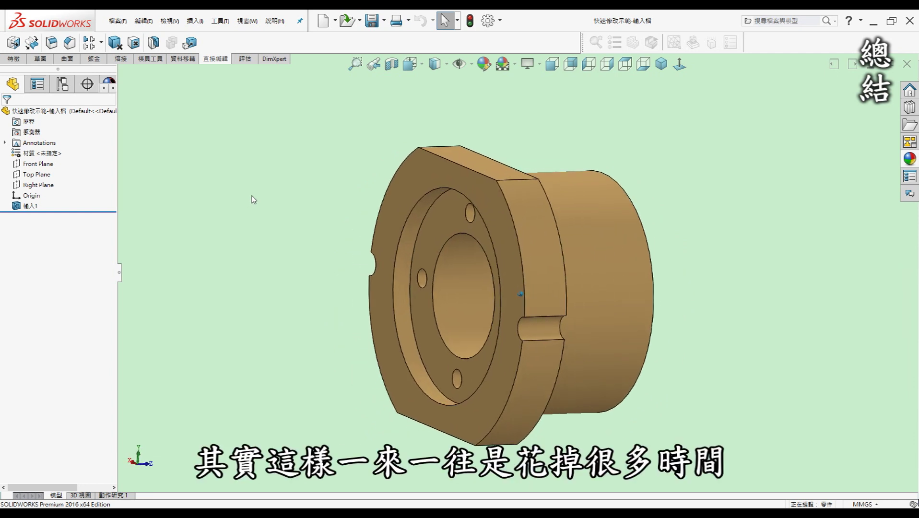
pyautogui.press('Right')
pyautogui.press('Up')
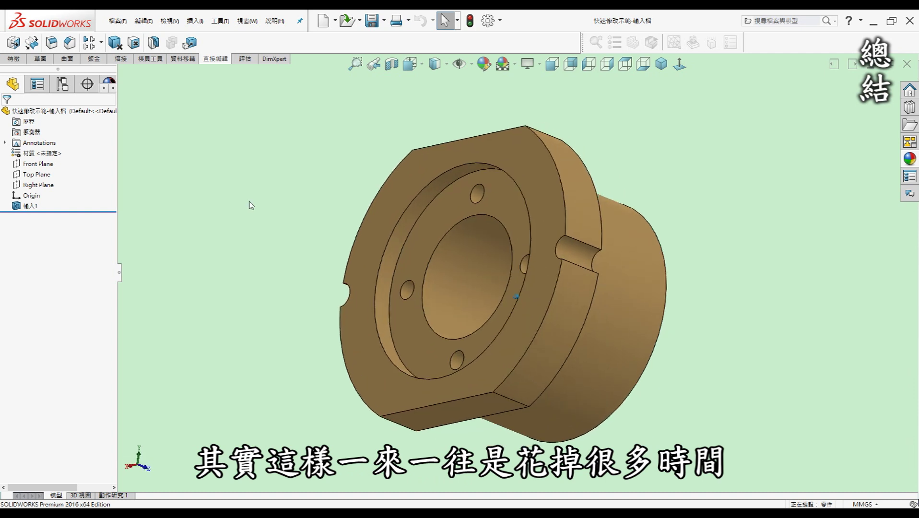